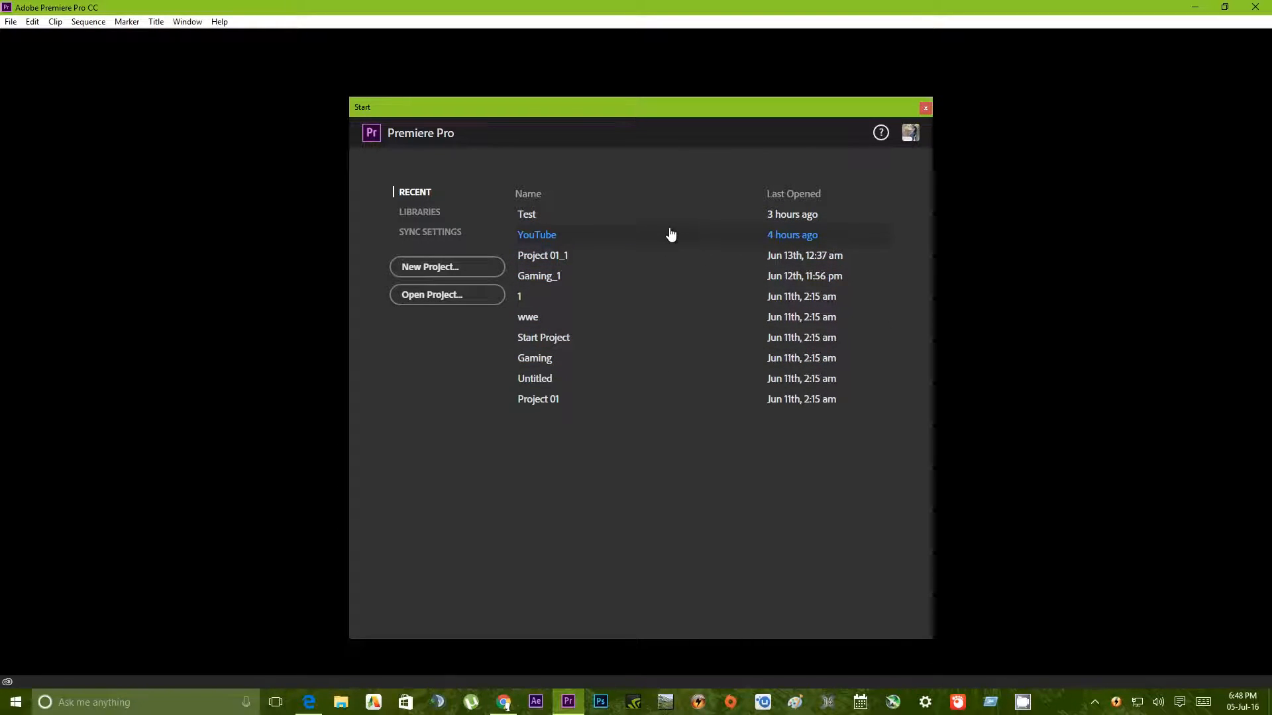
Step: Start a new project named Test and set its location to the Documents\Bandicam folder
{"action": "left_click", "coordinate": [441, 273]}
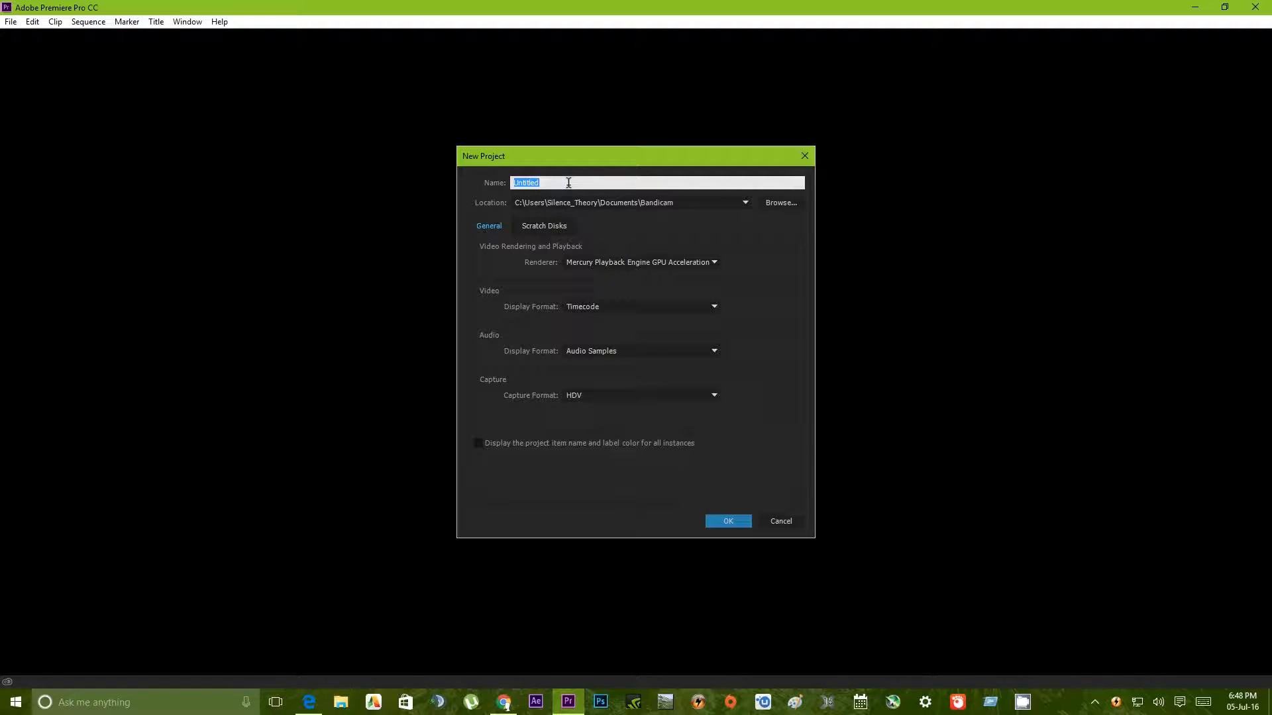
{"action": "type", "text": "Tes"}
{"action": "left_click", "coordinate": [673, 208]}
{"action": "left_click", "coordinate": [667, 216]}
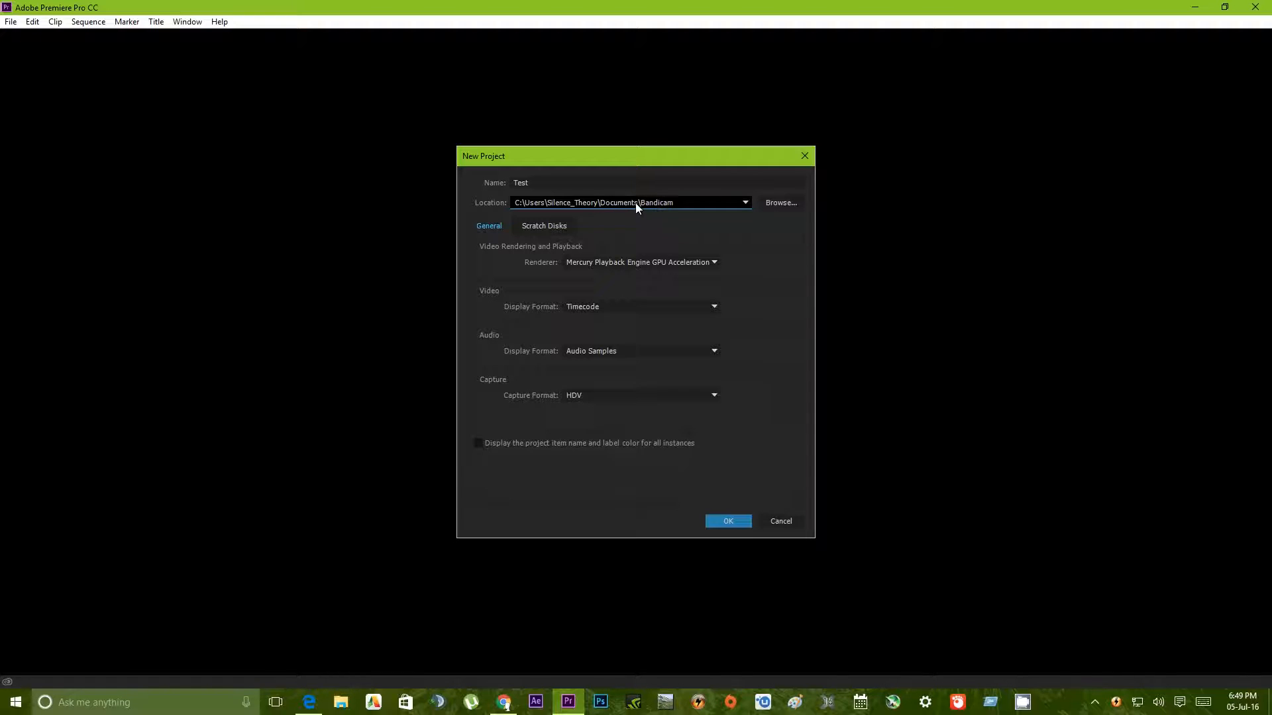
{"action": "left_click", "coordinate": [636, 207]}
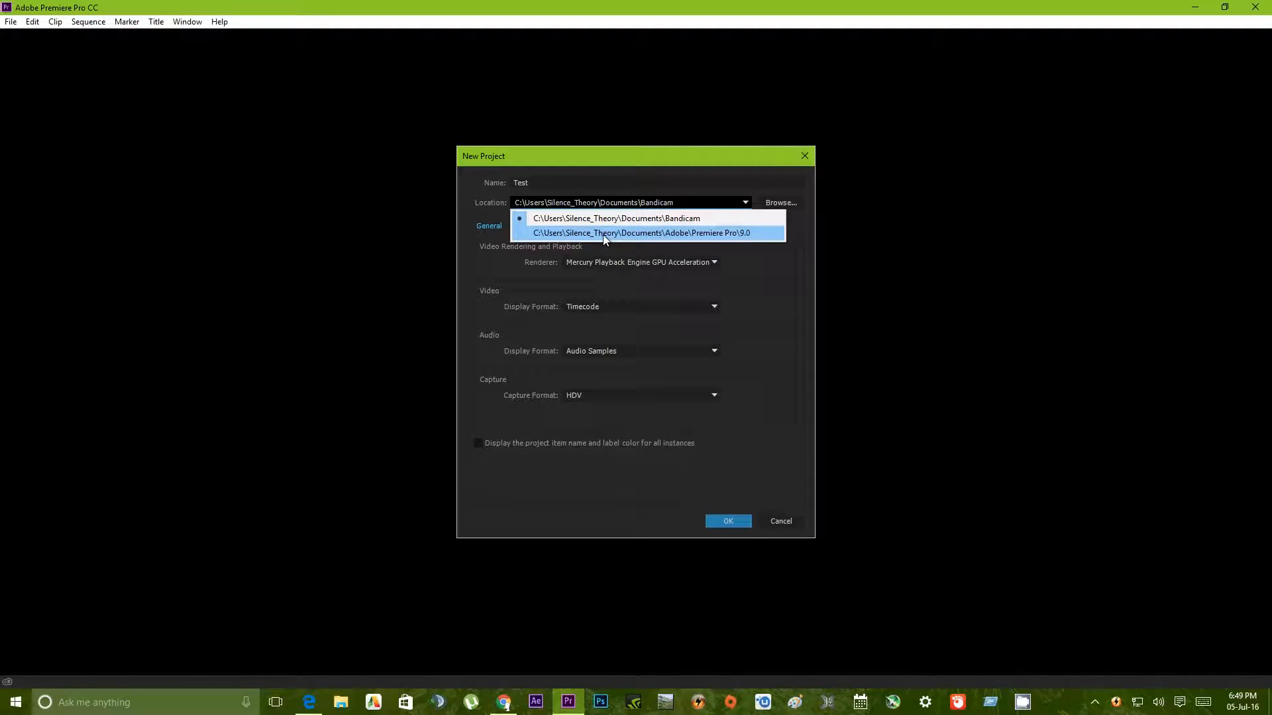
{"action": "left_click", "coordinate": [639, 233]}
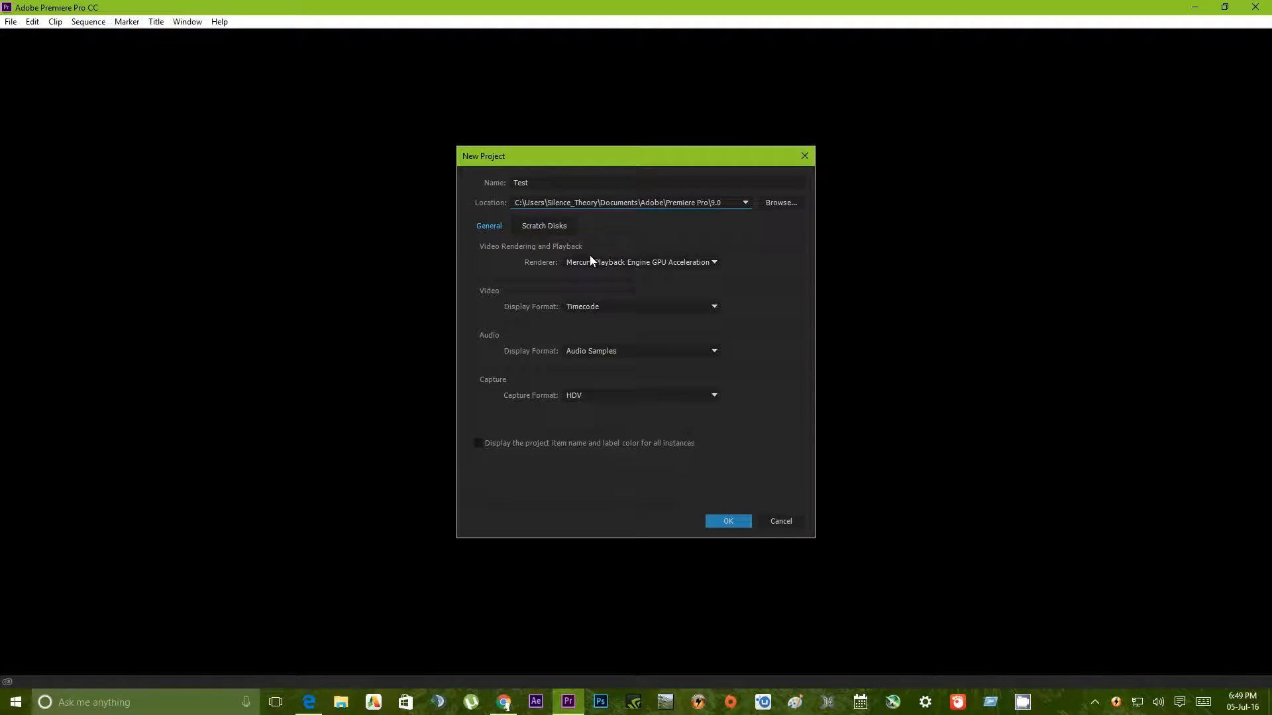
{"action": "left_click", "coordinate": [745, 203]}
{"action": "left_click", "coordinate": [673, 219]}
{"action": "left_click", "coordinate": [779, 204]}
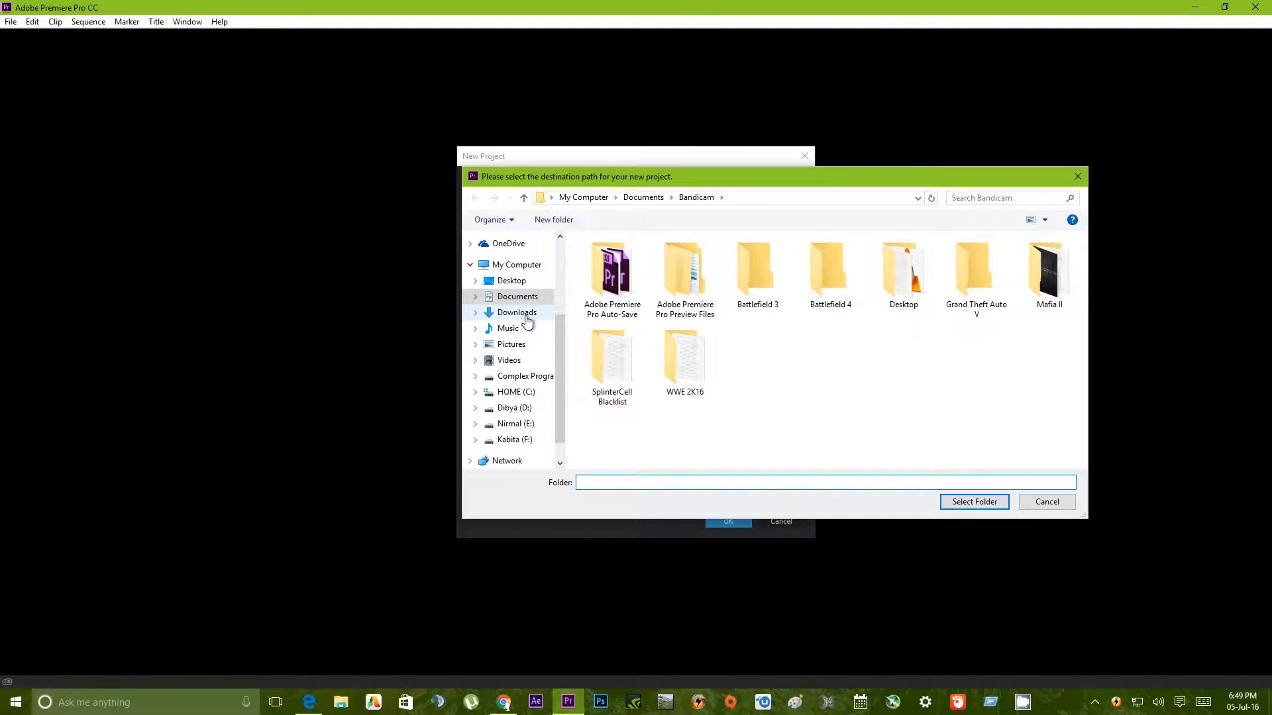
{"action": "left_click", "coordinate": [523, 313]}
{"action": "left_click", "coordinate": [517, 281]}
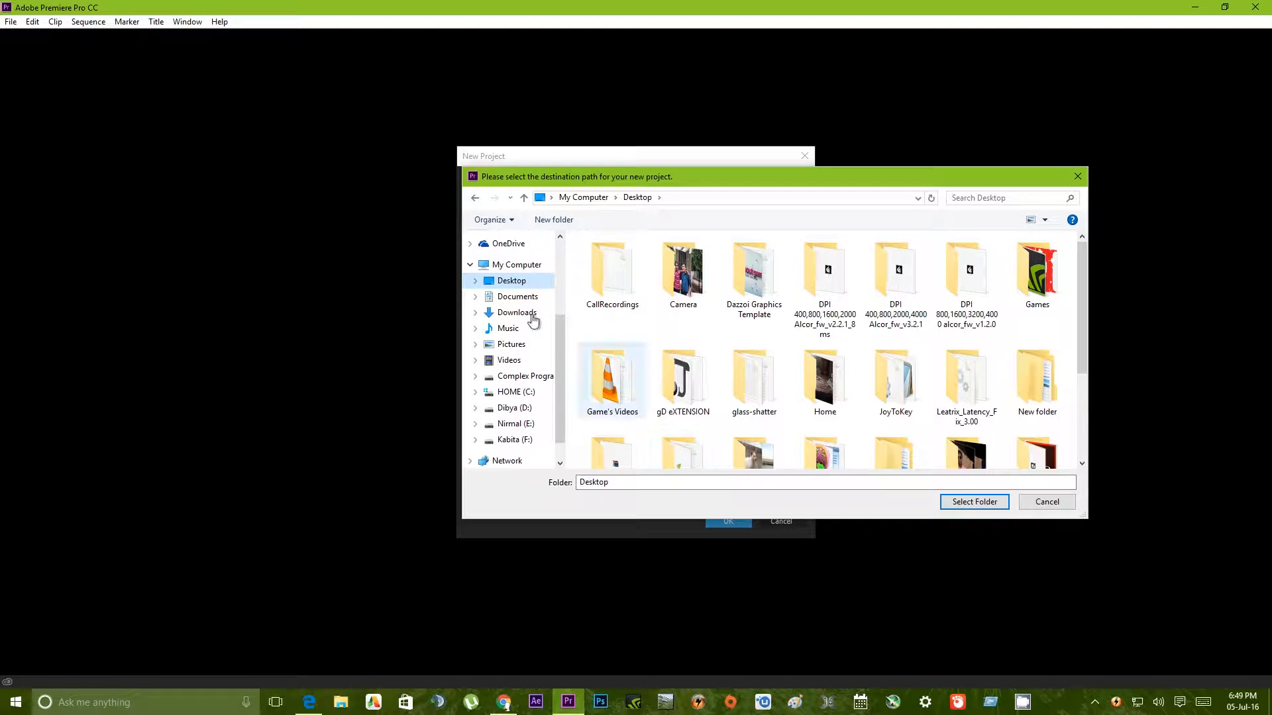
{"action": "left_click", "coordinate": [520, 409]}
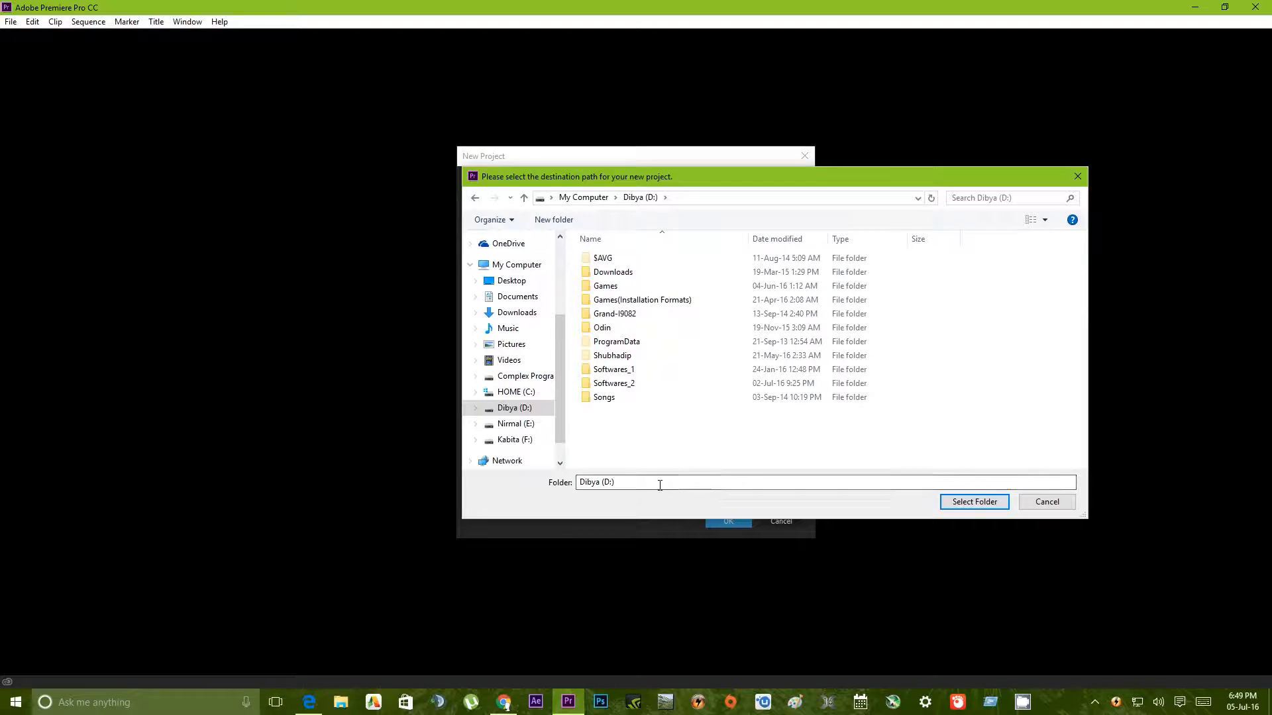
{"action": "left_click", "coordinate": [632, 277]}
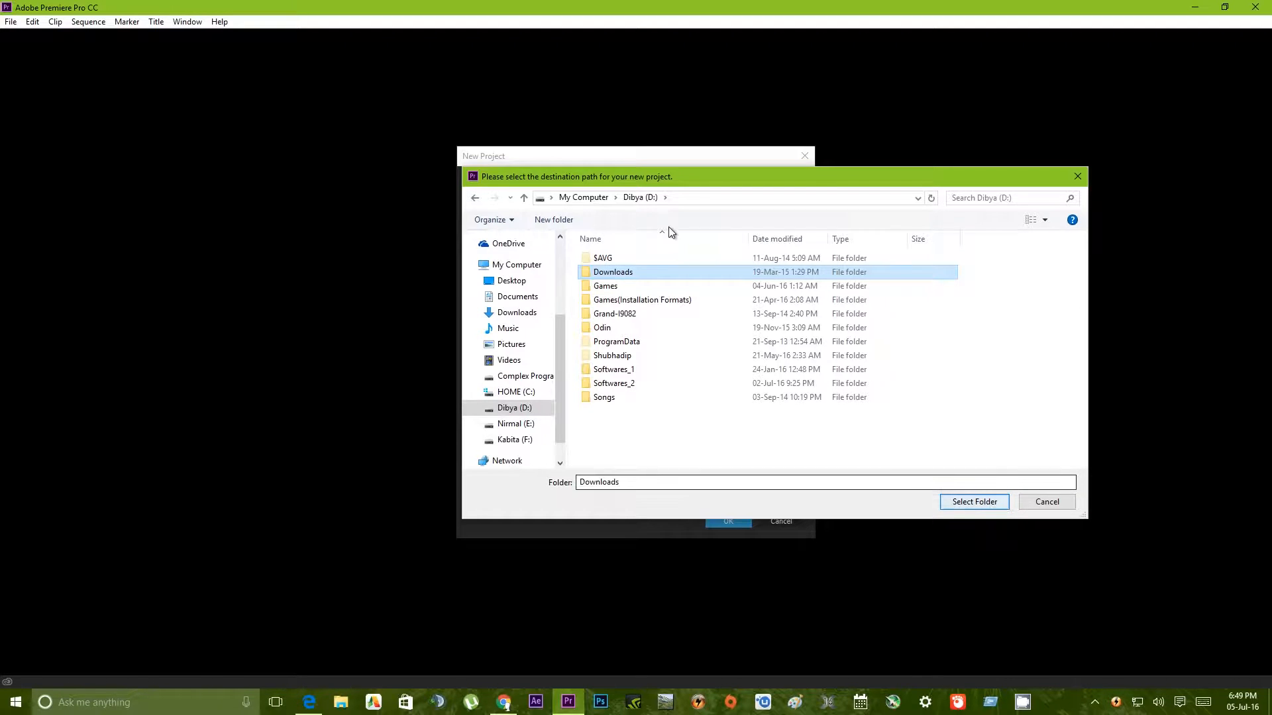
{"action": "left_click", "coordinate": [1046, 504]}
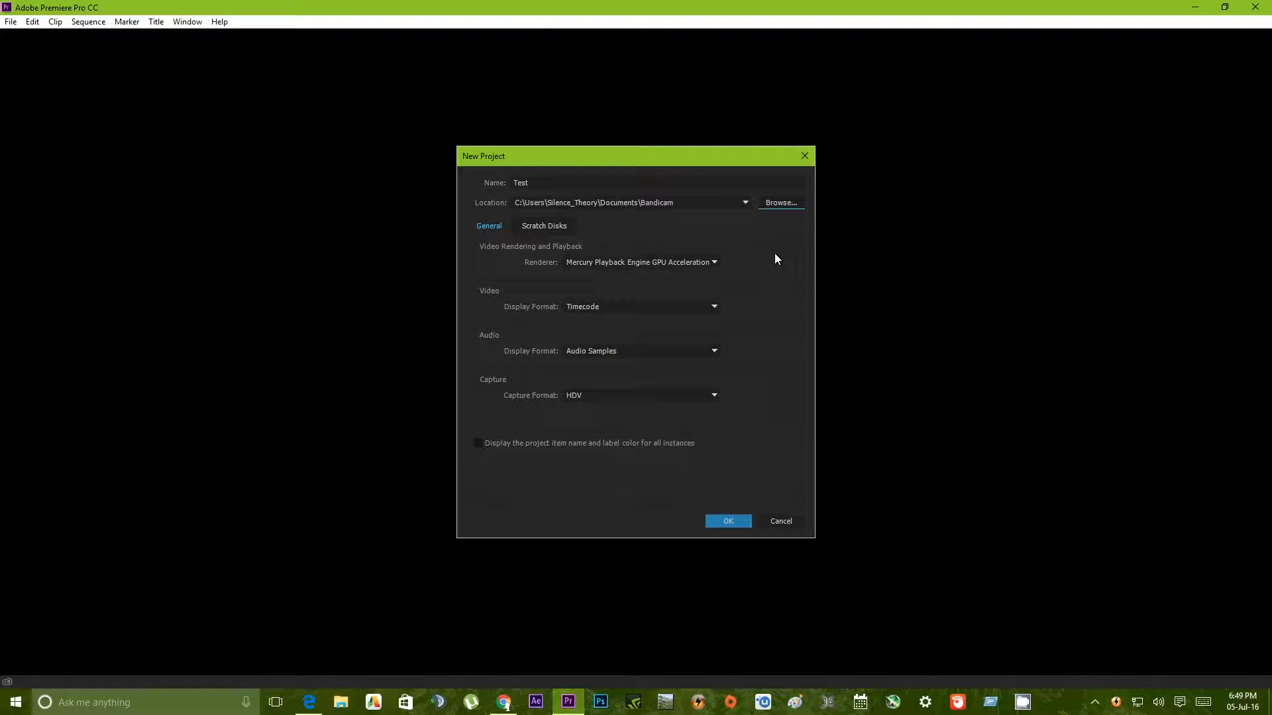
Step: Set the renderer to Mercury Playback Engine GPU Acceleration (CUDA) and the video display format to Timecode
{"action": "left_click", "coordinate": [638, 263]}
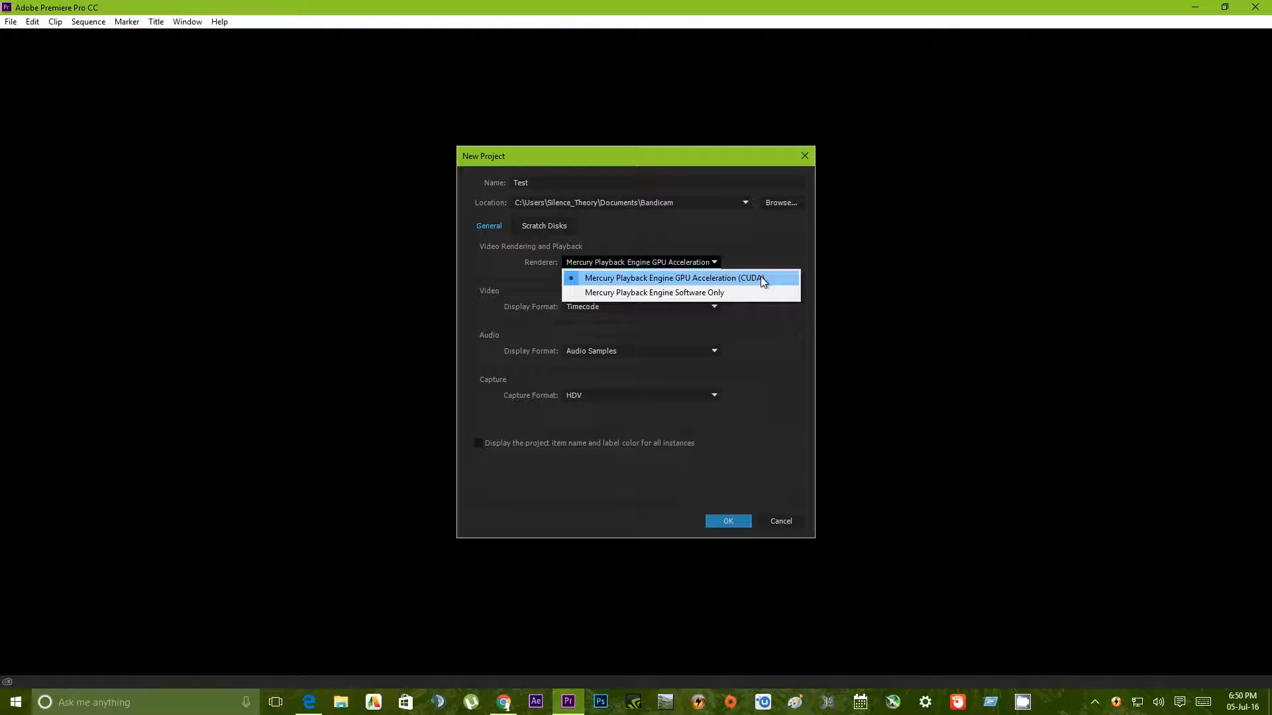
{"action": "left_click", "coordinate": [662, 278]}
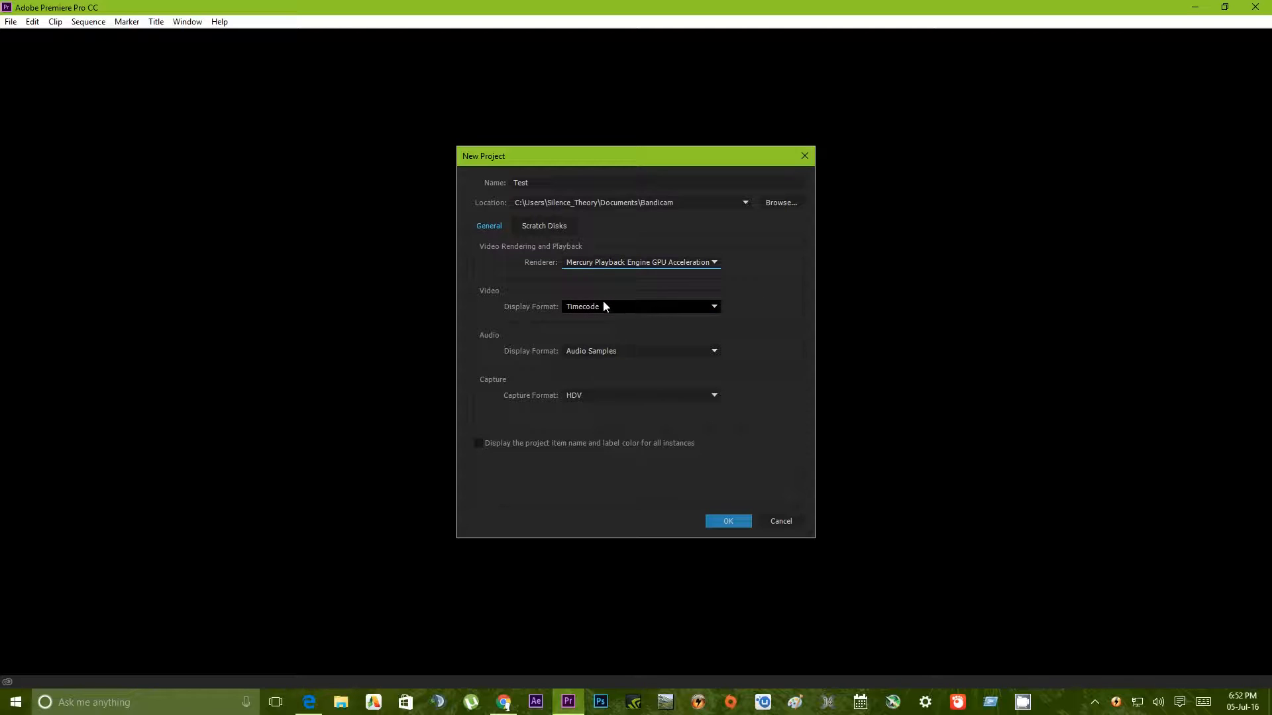
{"action": "left_click", "coordinate": [631, 308]}
{"action": "left_click", "coordinate": [636, 309]}
{"action": "left_click", "coordinate": [635, 309]}
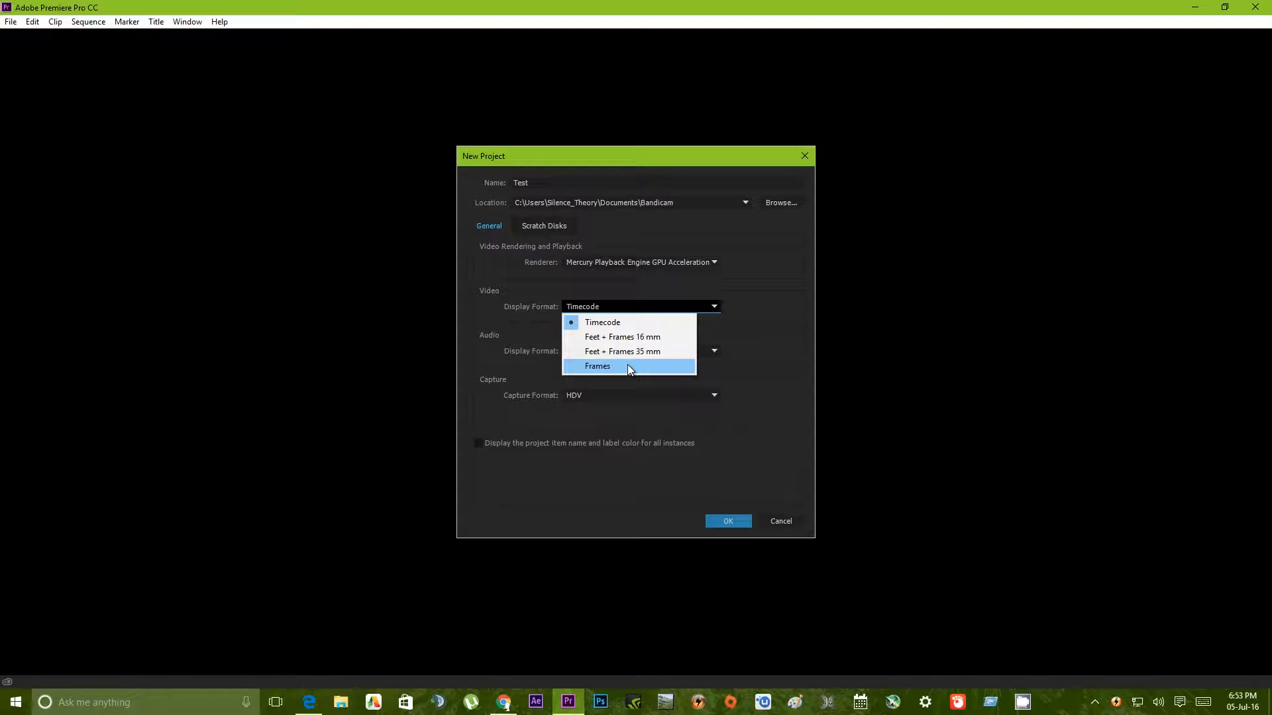
{"action": "left_click", "coordinate": [633, 322]}
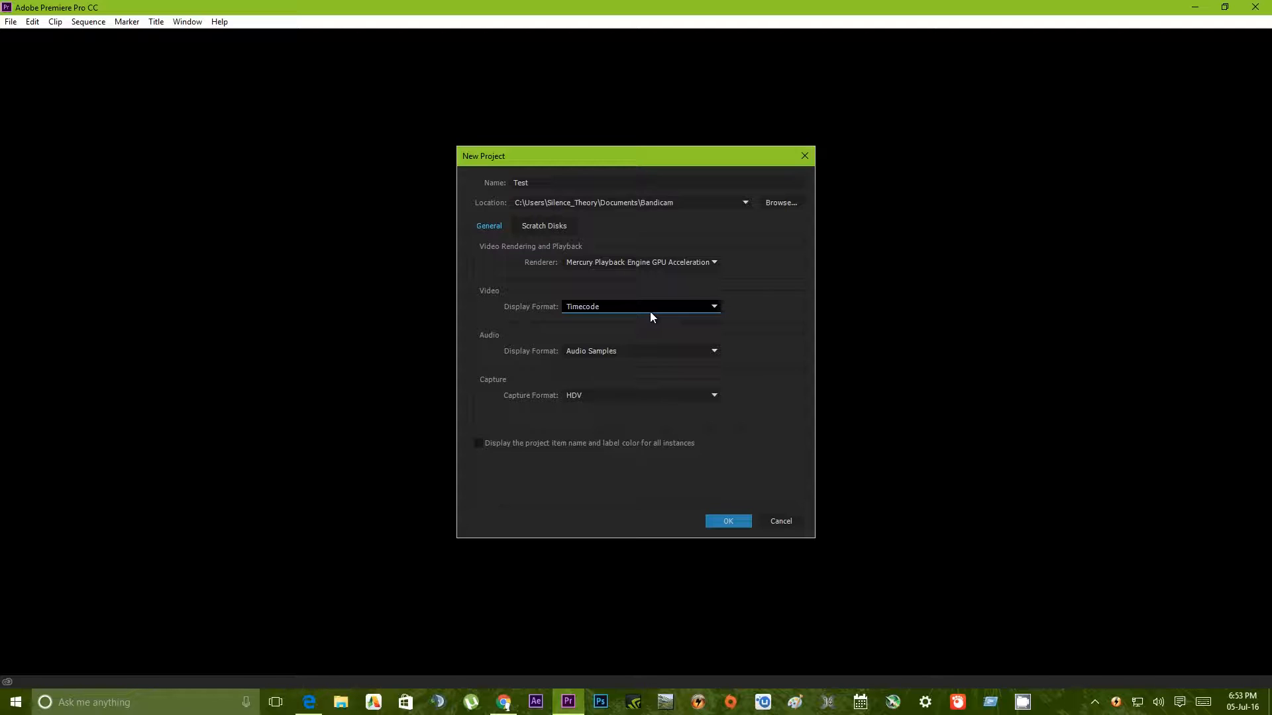
Step: Set the audio display format to Audio Samples and the capture format to HDV
{"action": "left_click", "coordinate": [630, 355]}
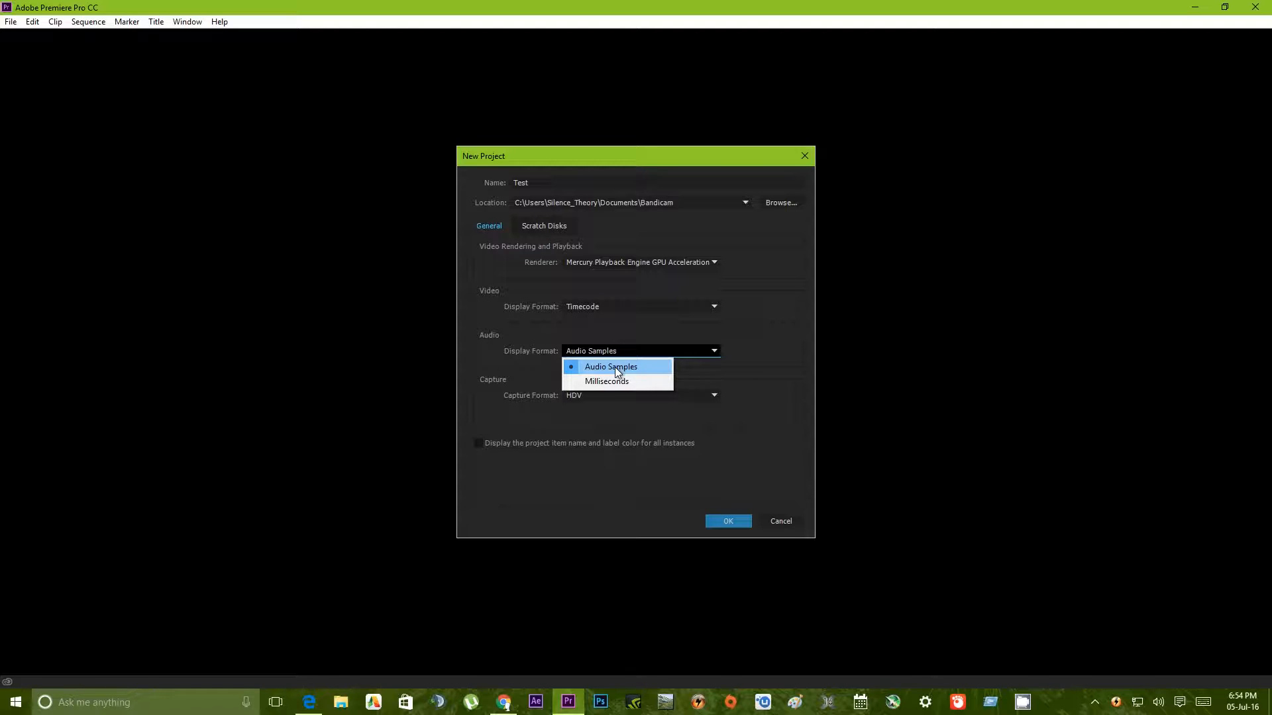
{"action": "left_click", "coordinate": [614, 367]}
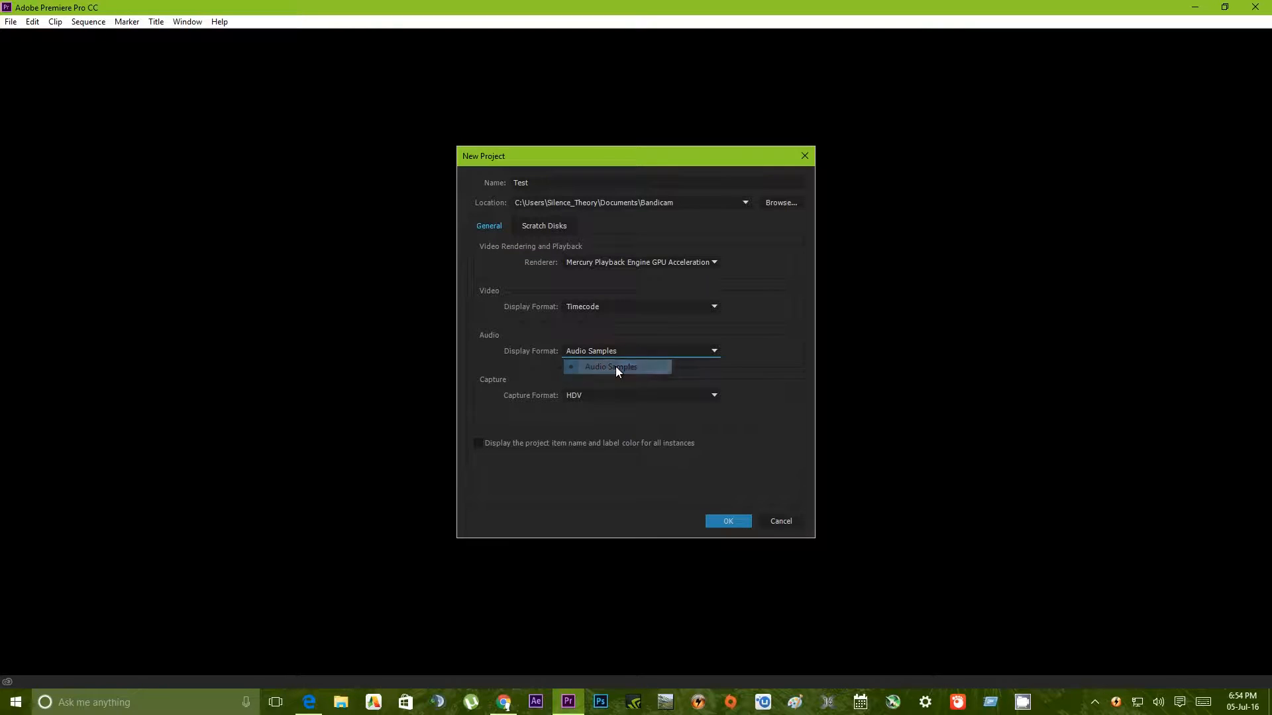
{"action": "left_click", "coordinate": [630, 402]}
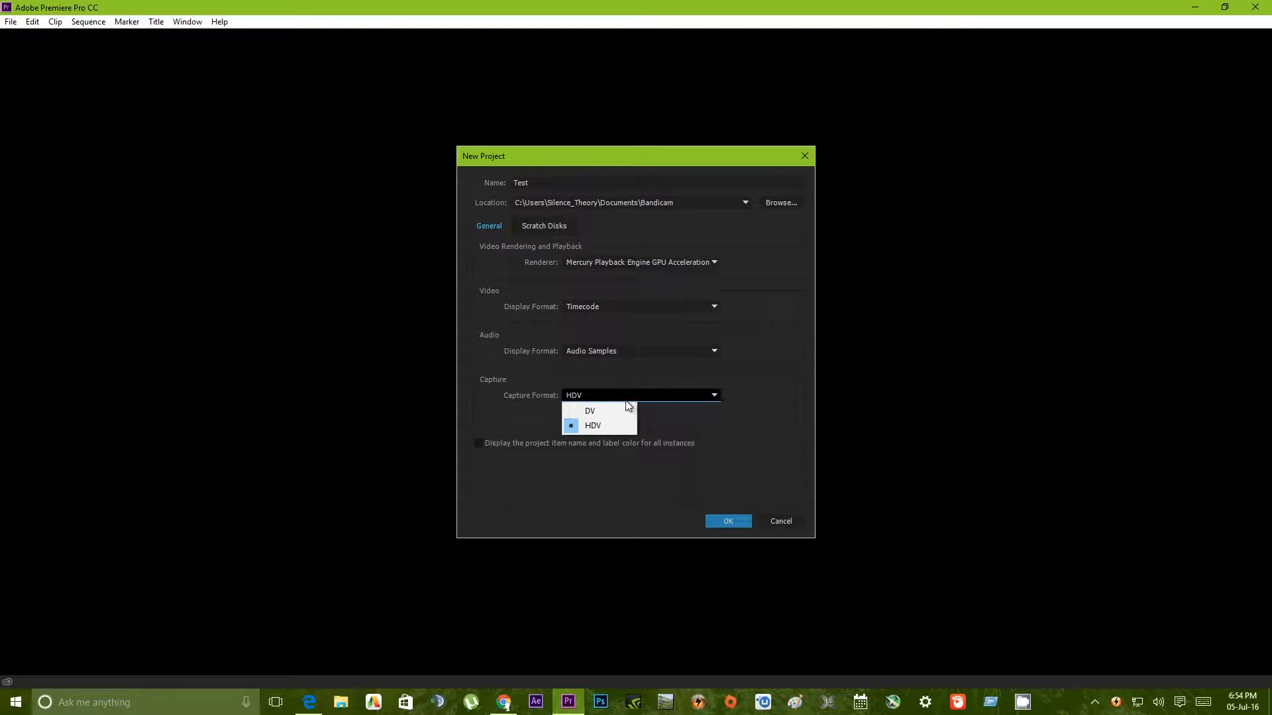
{"action": "left_click", "coordinate": [595, 427]}
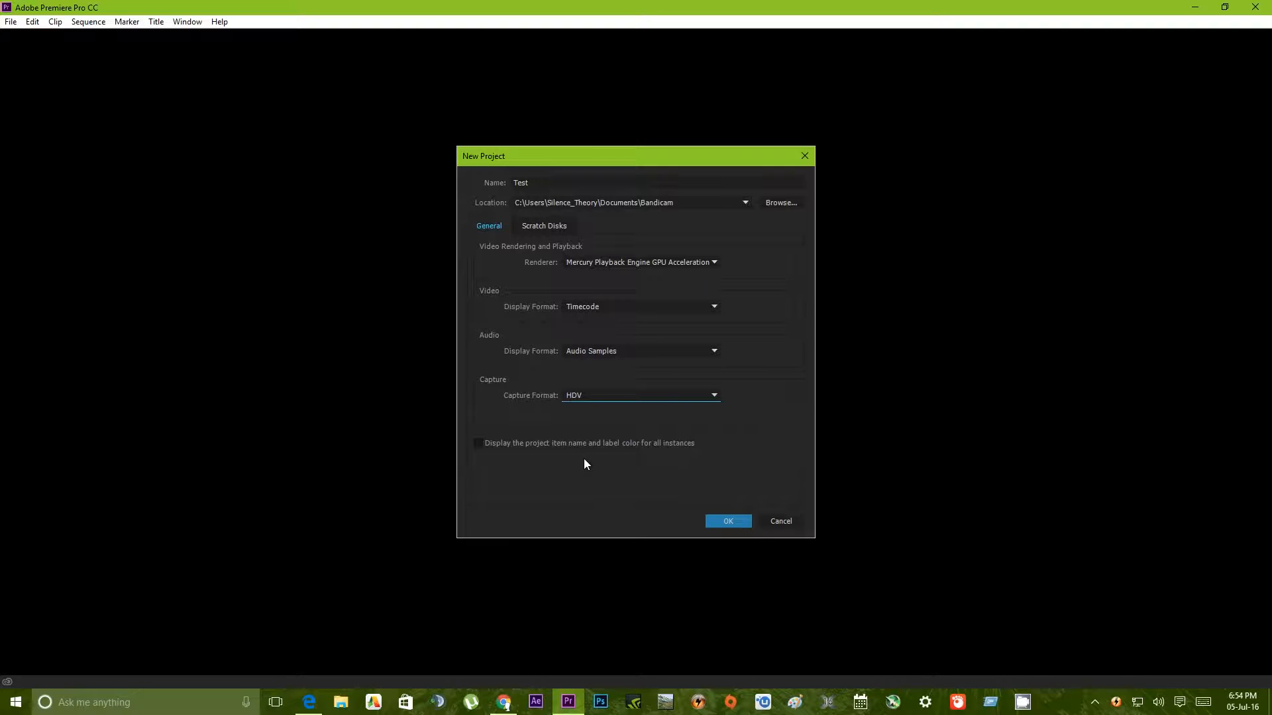
{"action": "left_click", "coordinate": [546, 228]}
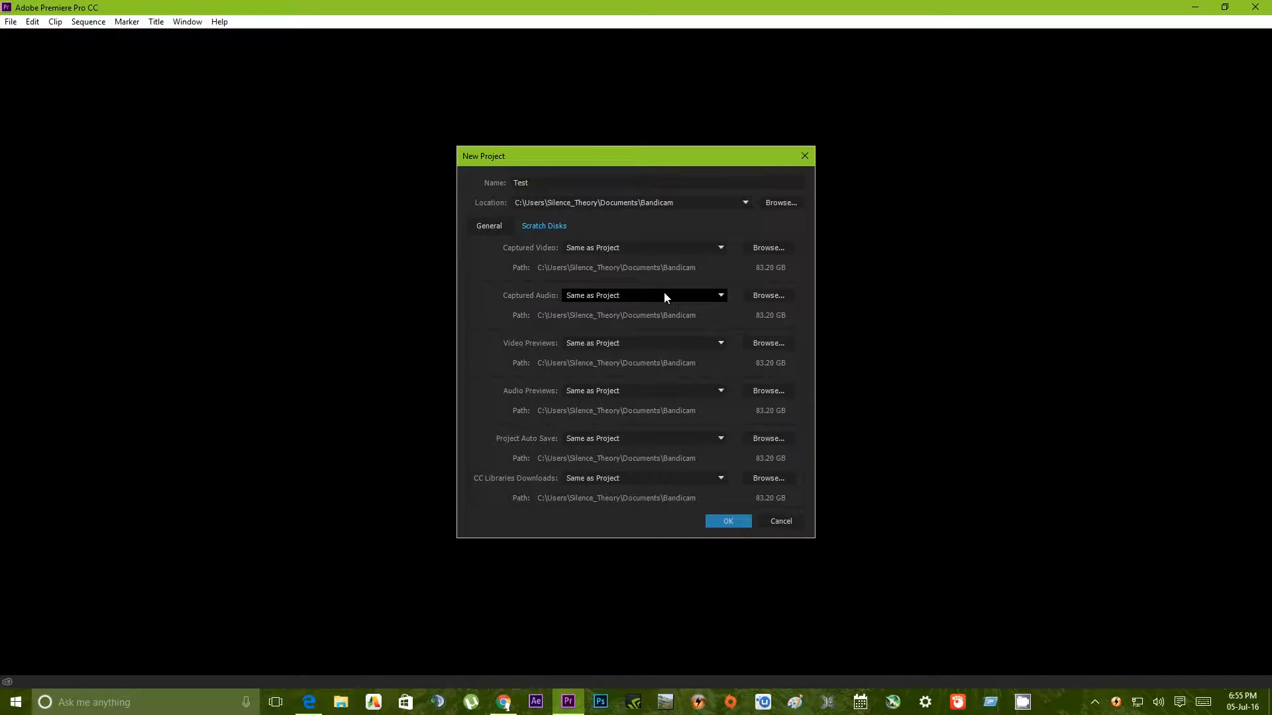
{"action": "left_click", "coordinate": [668, 244]}
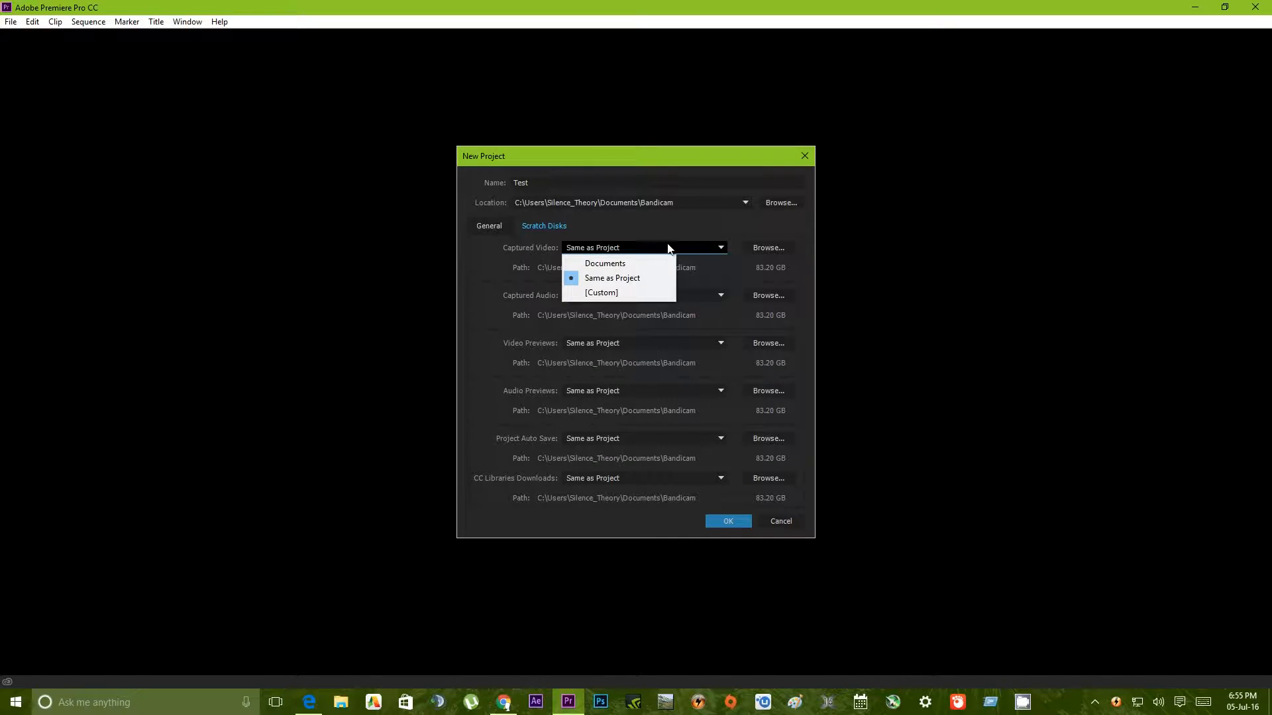
{"action": "left_click", "coordinate": [625, 293]}
{"action": "left_click", "coordinate": [776, 247]}
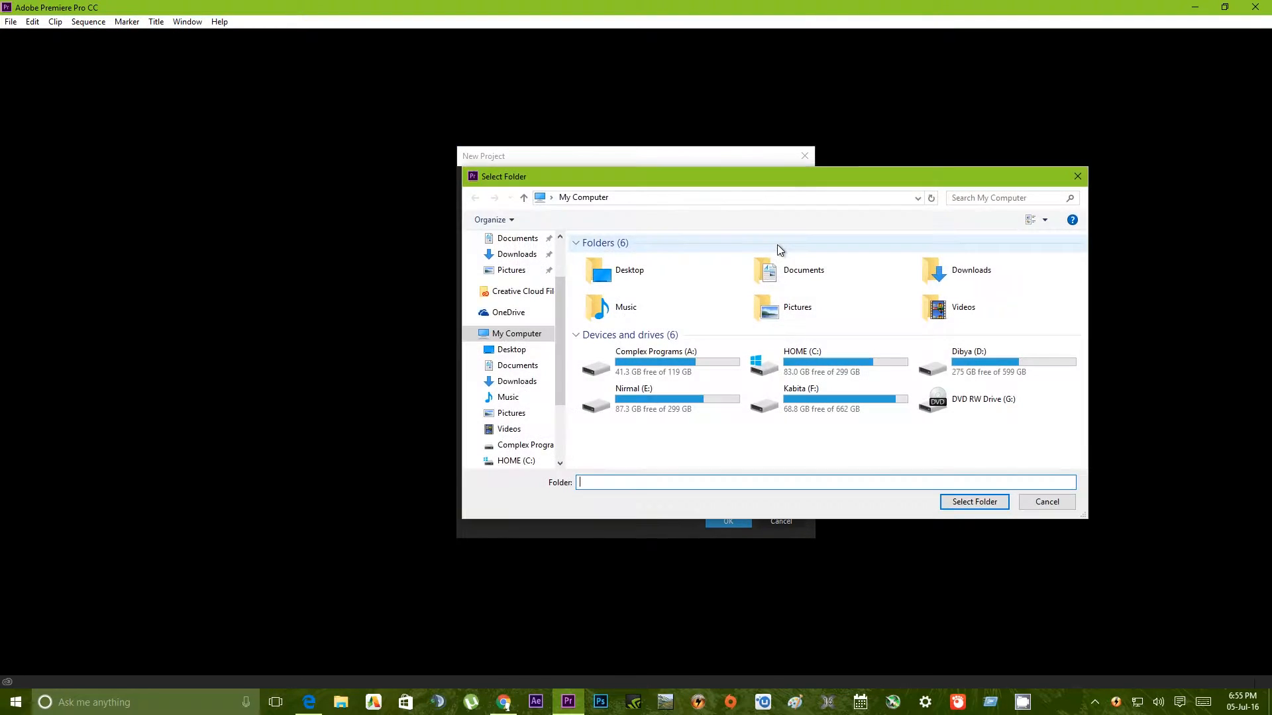
{"action": "left_click", "coordinate": [1047, 501]}
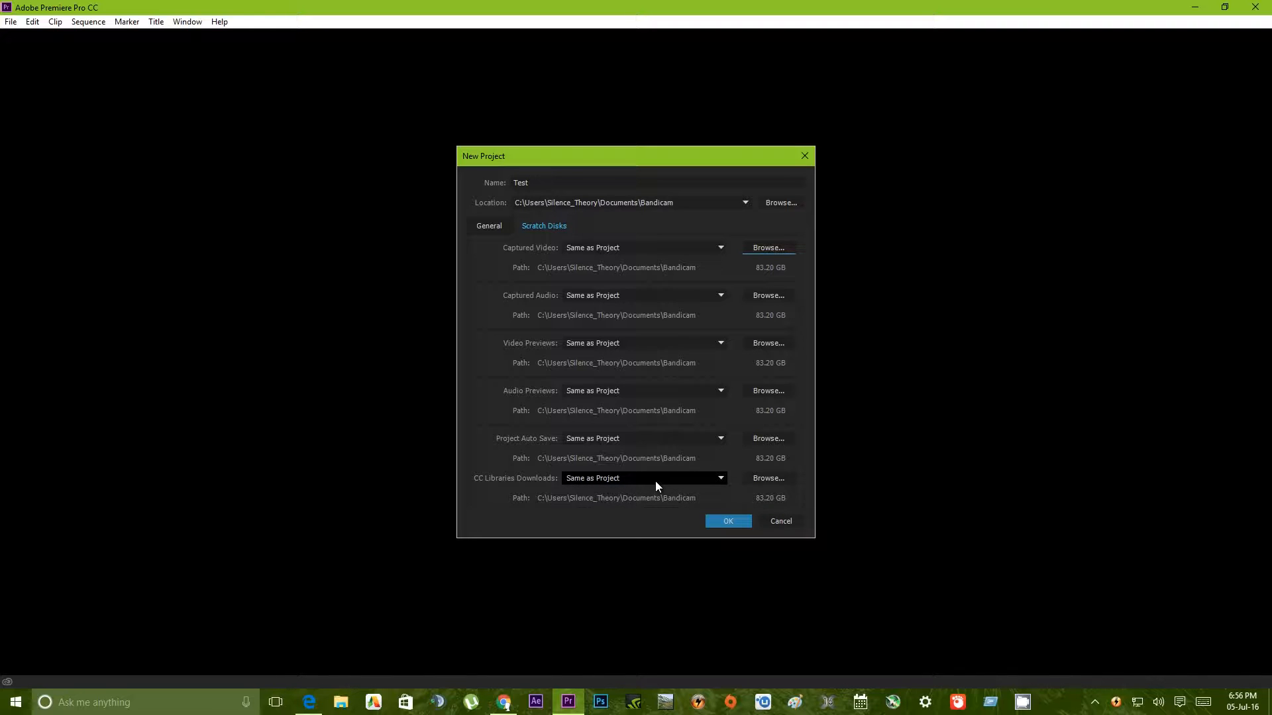
Step: Create the project with the general settings as chosen, overwriting the existing Test project
{"action": "left_click", "coordinate": [495, 225]}
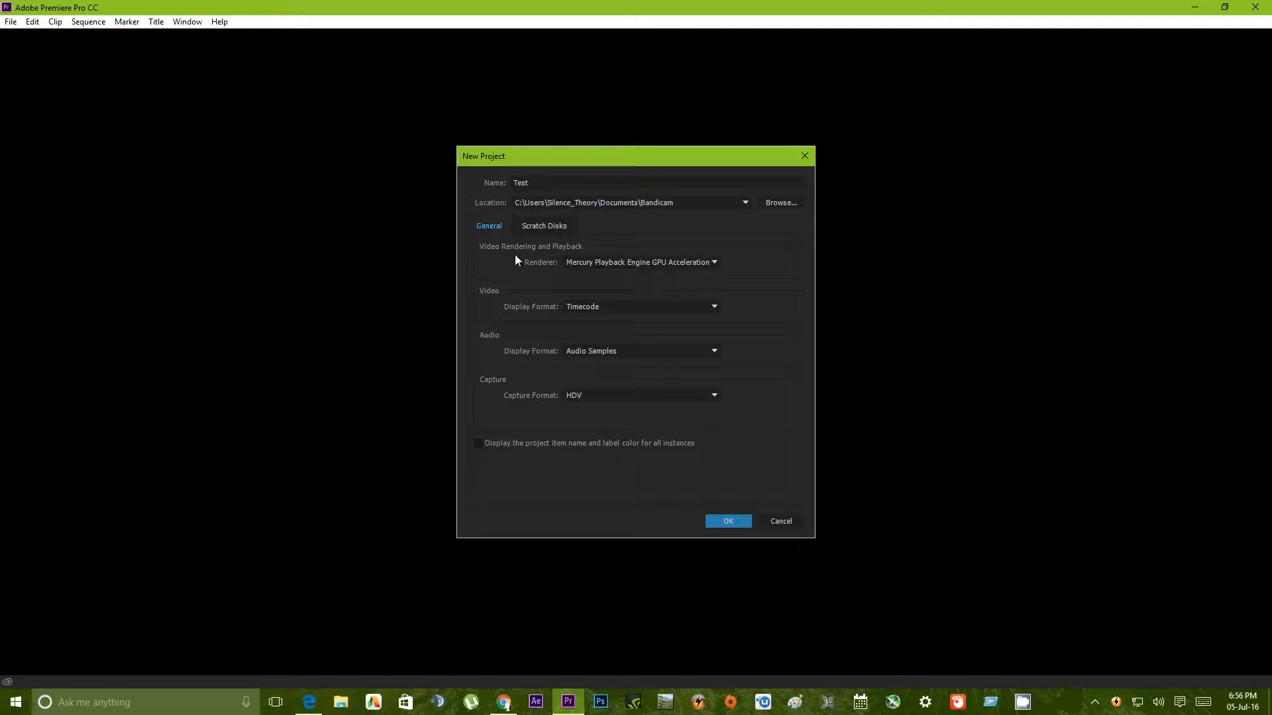
{"action": "left_click", "coordinate": [733, 520]}
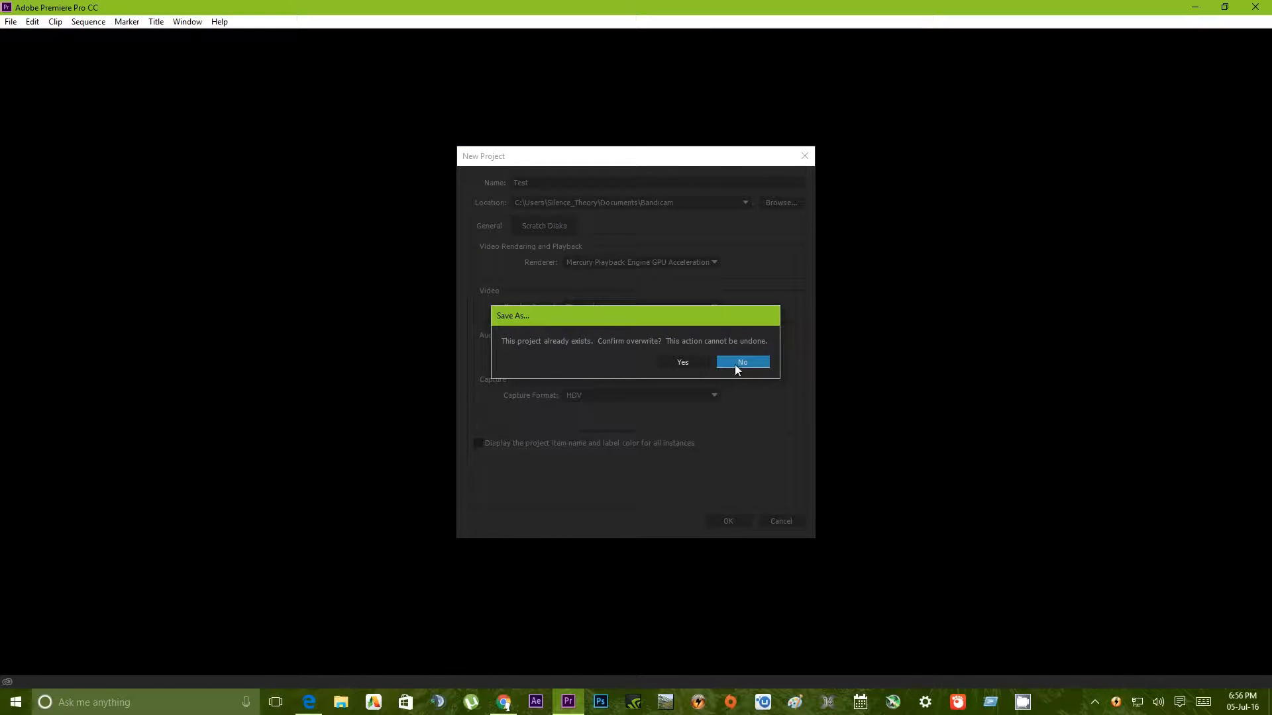
{"action": "left_click", "coordinate": [682, 363]}
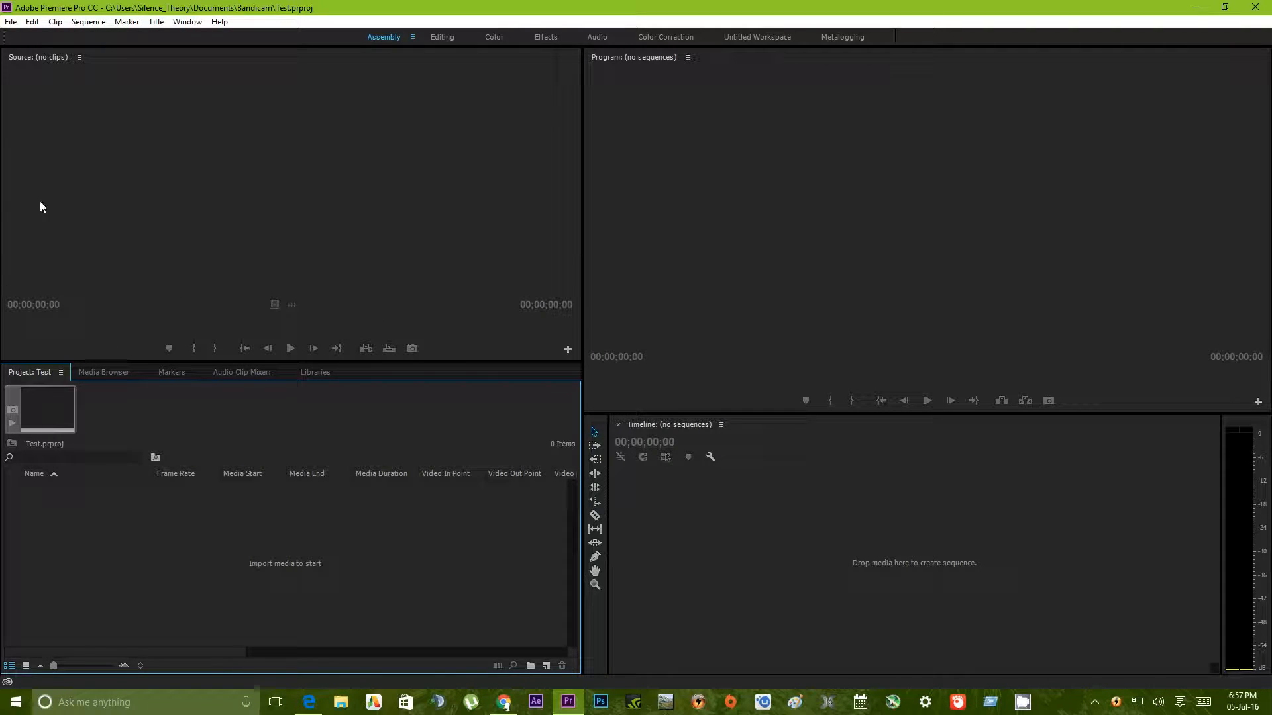
Step: Open the General preferences of the program
{"action": "left_click", "coordinate": [32, 22]}
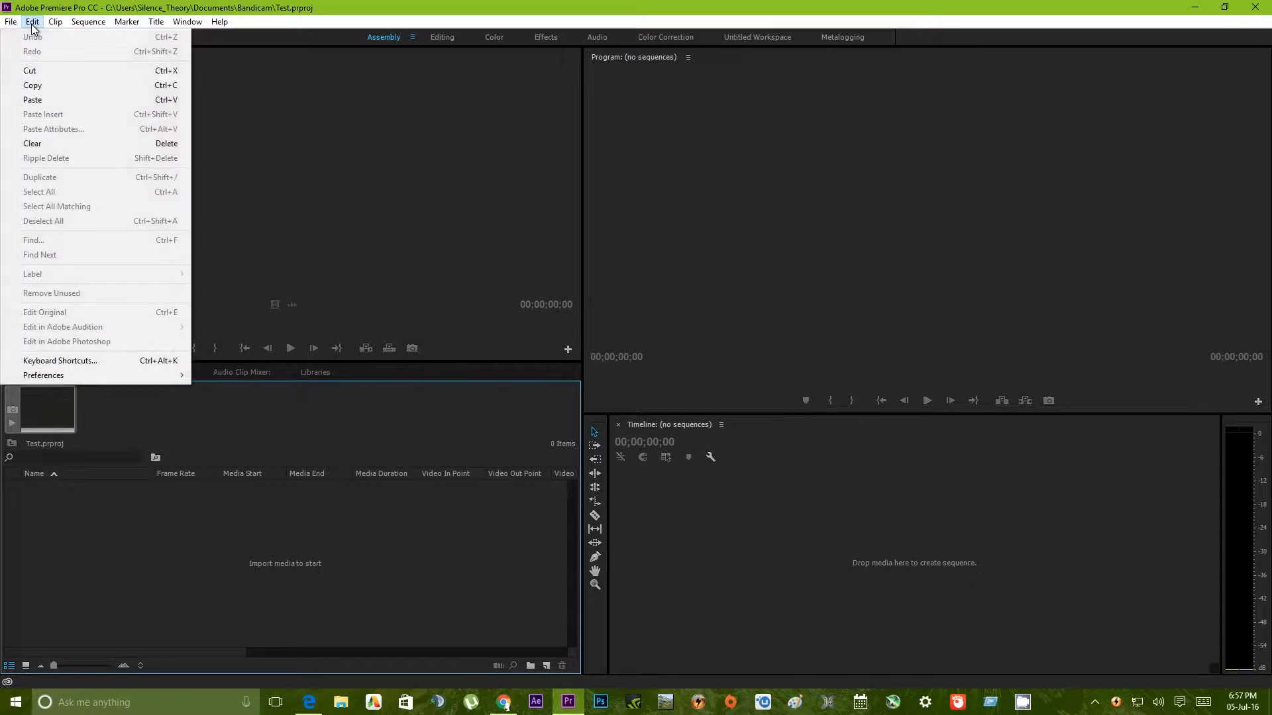
{"action": "mouse_move", "coordinate": [125, 377]}
{"action": "mouse_move", "coordinate": [10, 22]}
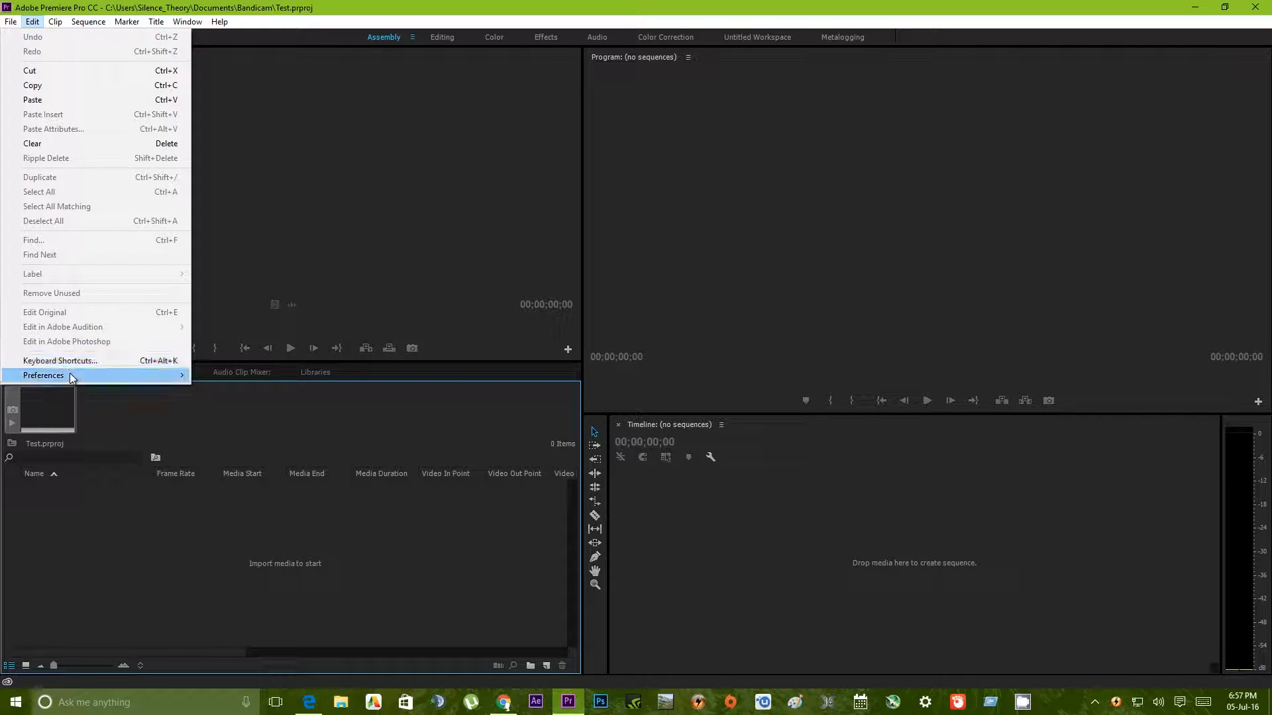
{"action": "mouse_move", "coordinate": [160, 375]}
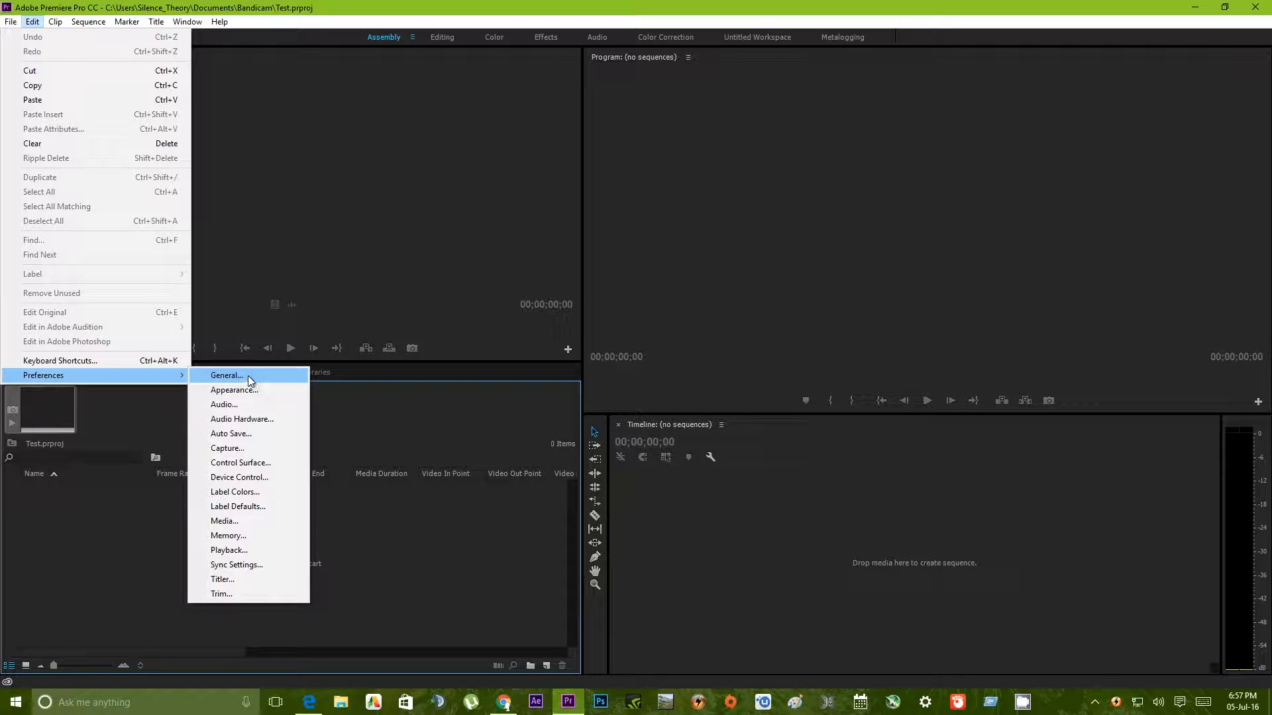
{"action": "left_click", "coordinate": [245, 376]}
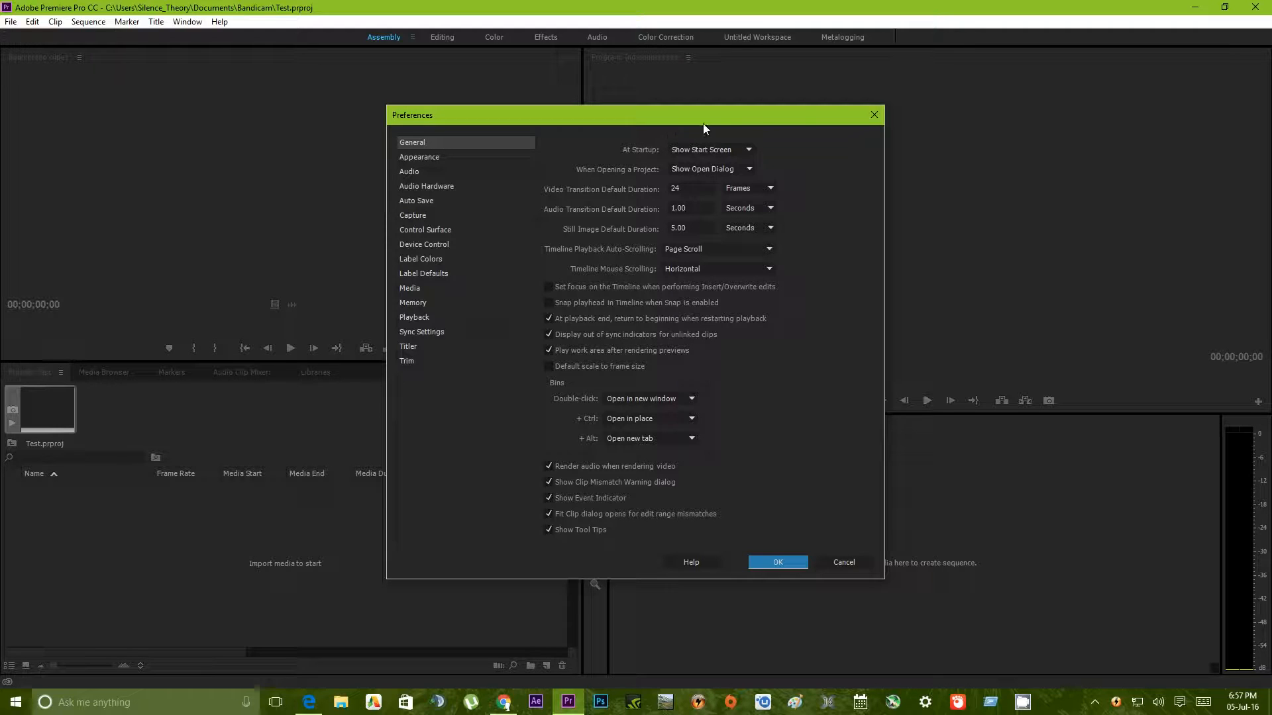
Step: Look through every preferences category from Appearance to Trim and return to the General settings
{"action": "left_click", "coordinate": [455, 156]}
{"action": "left_click", "coordinate": [459, 173]}
{"action": "left_click", "coordinate": [462, 200]}
{"action": "left_click", "coordinate": [462, 145]}
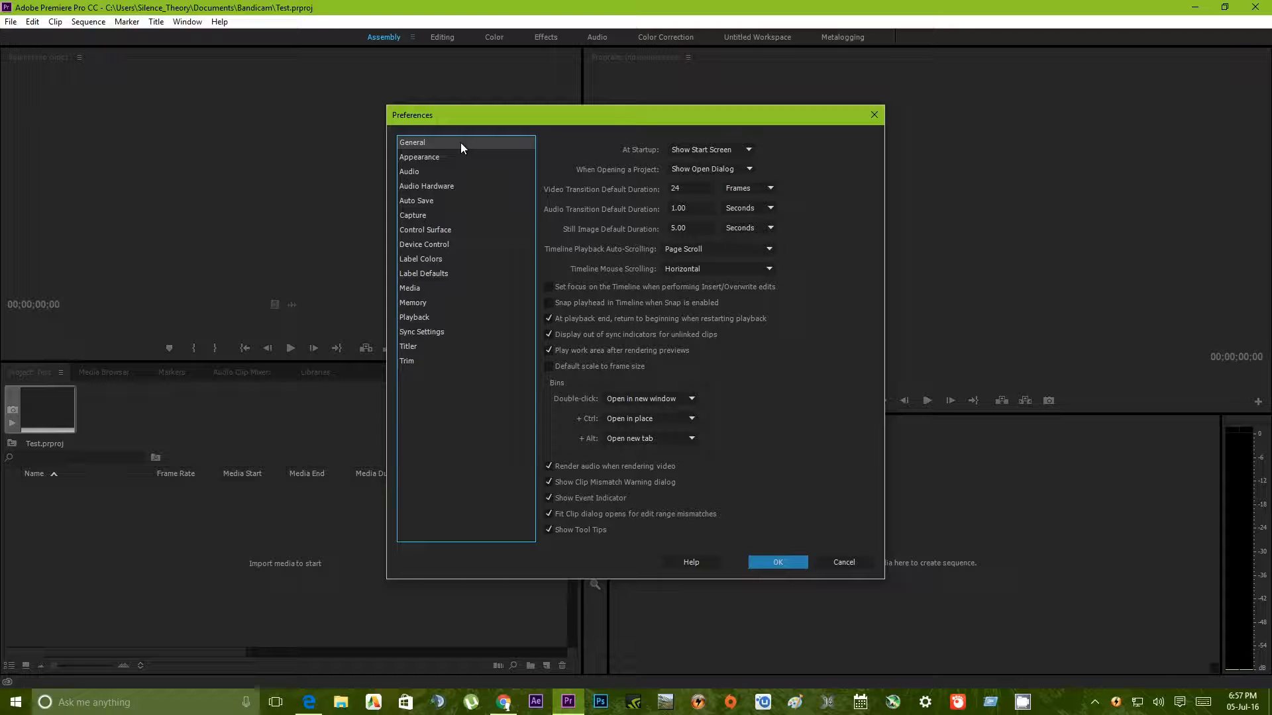
{"action": "left_click", "coordinate": [449, 157]}
{"action": "left_click", "coordinate": [448, 172]}
{"action": "left_click", "coordinate": [452, 187]}
{"action": "left_click", "coordinate": [445, 201]}
{"action": "left_click", "coordinate": [440, 215]}
{"action": "left_click", "coordinate": [443, 230]}
{"action": "left_click", "coordinate": [448, 244]}
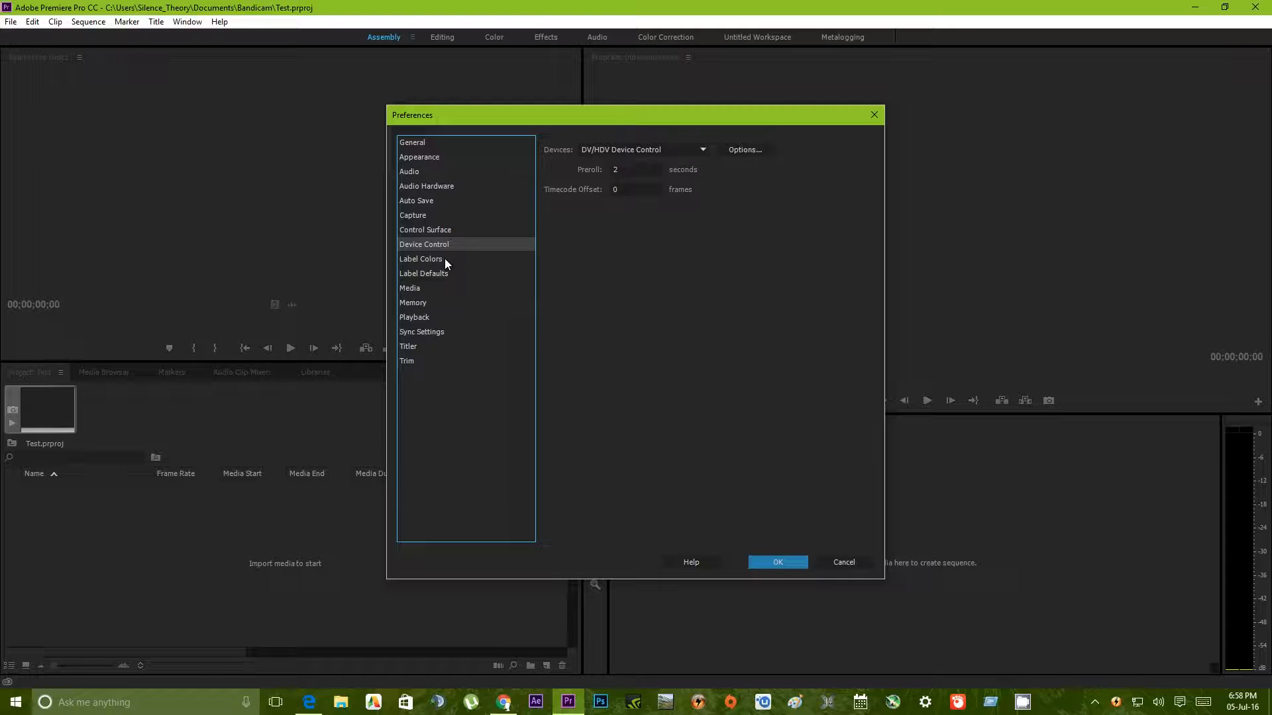
{"action": "left_click", "coordinate": [443, 258]}
{"action": "left_click", "coordinate": [447, 274]}
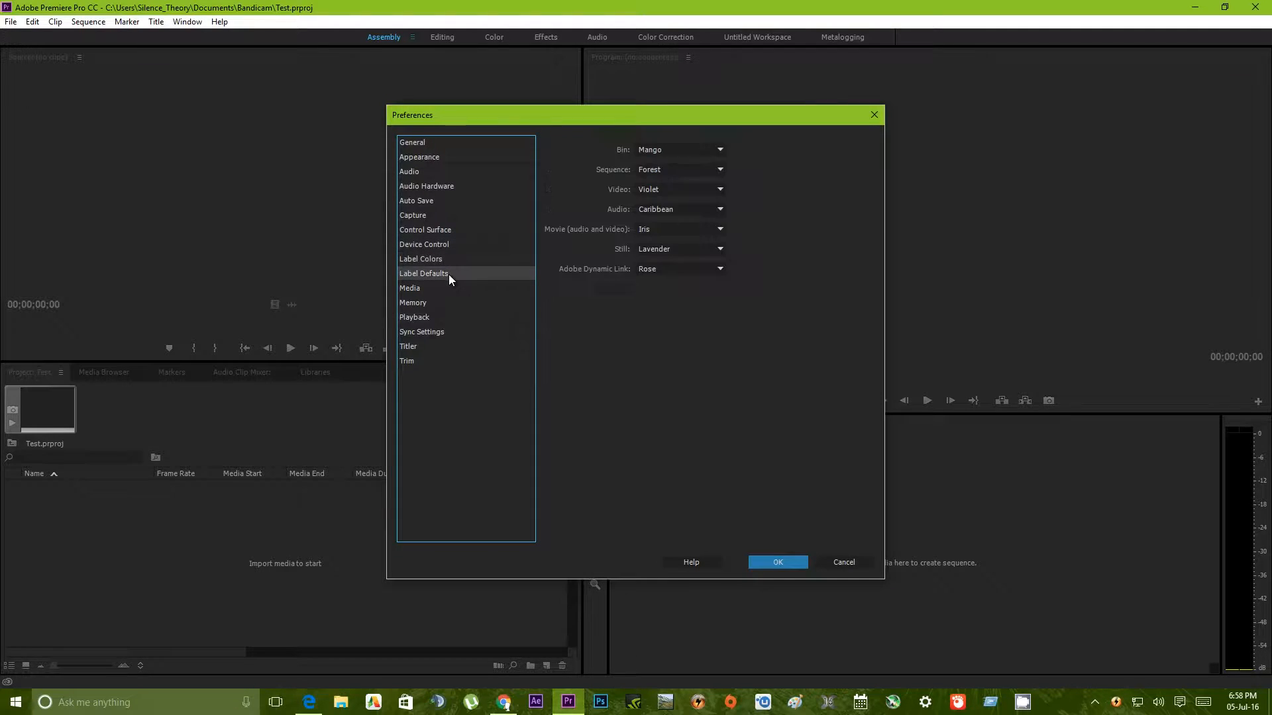
{"action": "left_click", "coordinate": [447, 291]}
{"action": "left_click", "coordinate": [447, 303]}
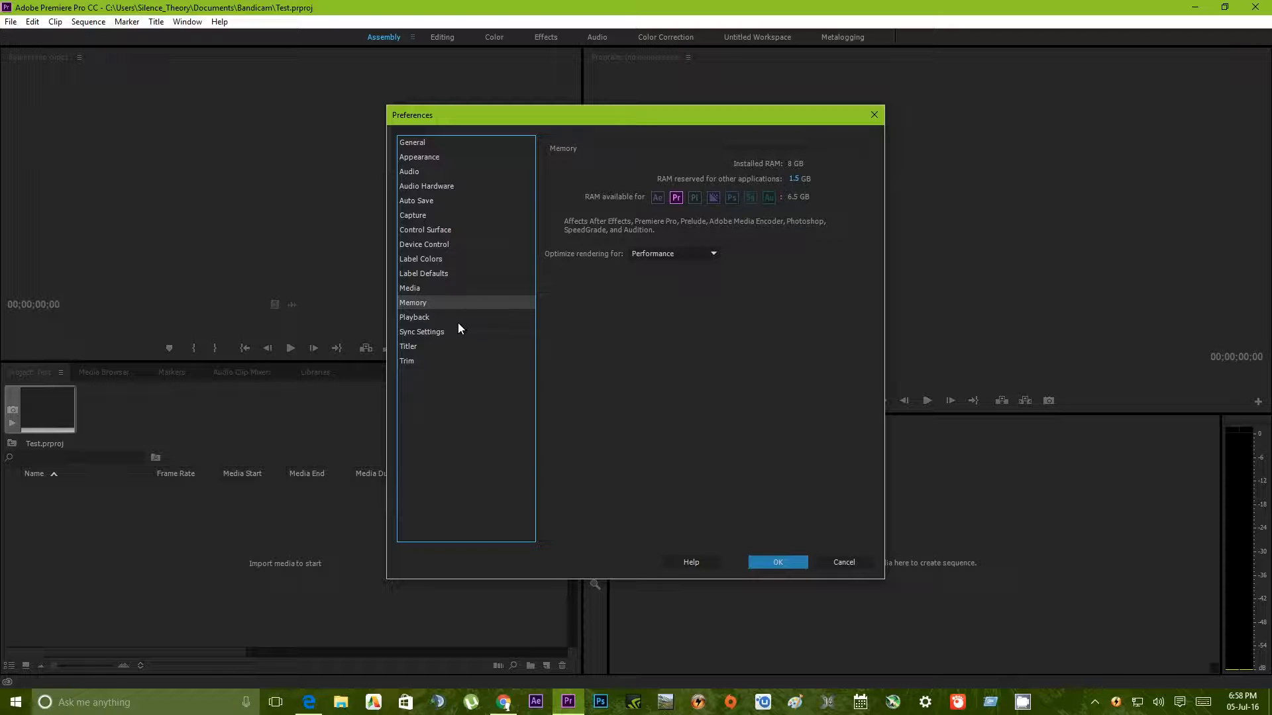
{"action": "left_click", "coordinate": [438, 321]}
{"action": "left_click", "coordinate": [450, 334]}
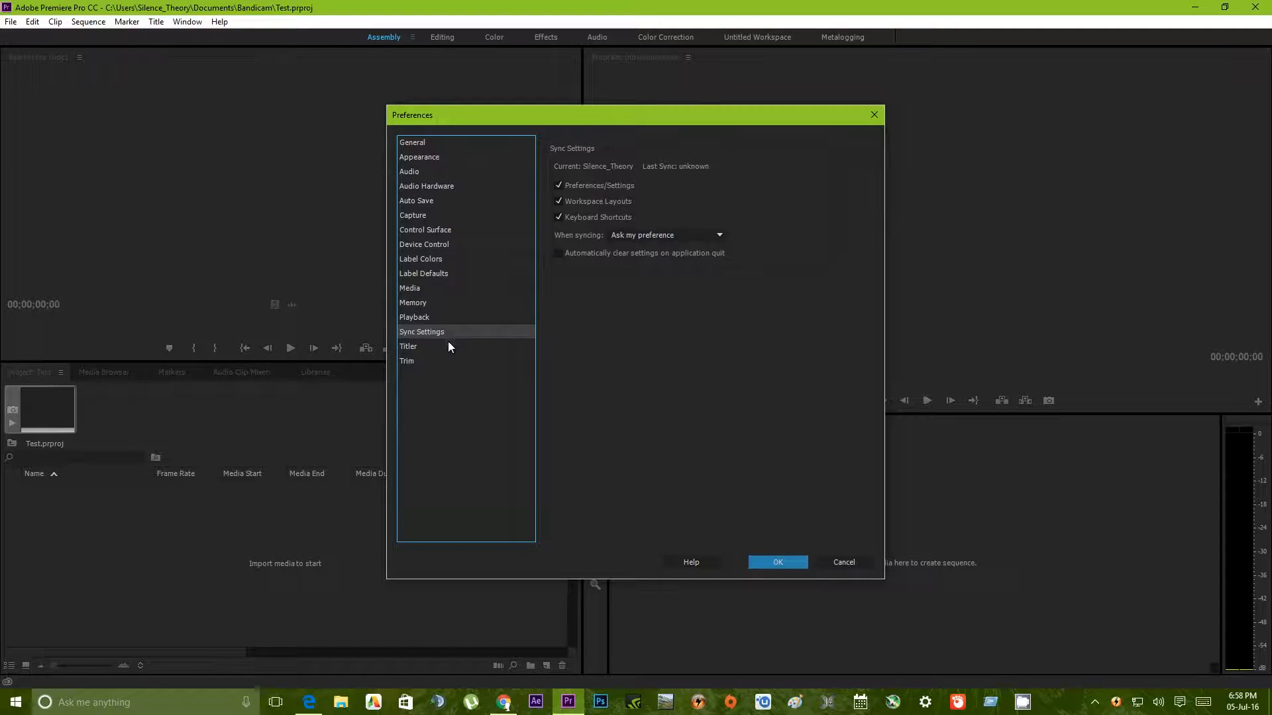
{"action": "left_click", "coordinate": [445, 348]}
{"action": "left_click", "coordinate": [444, 362]}
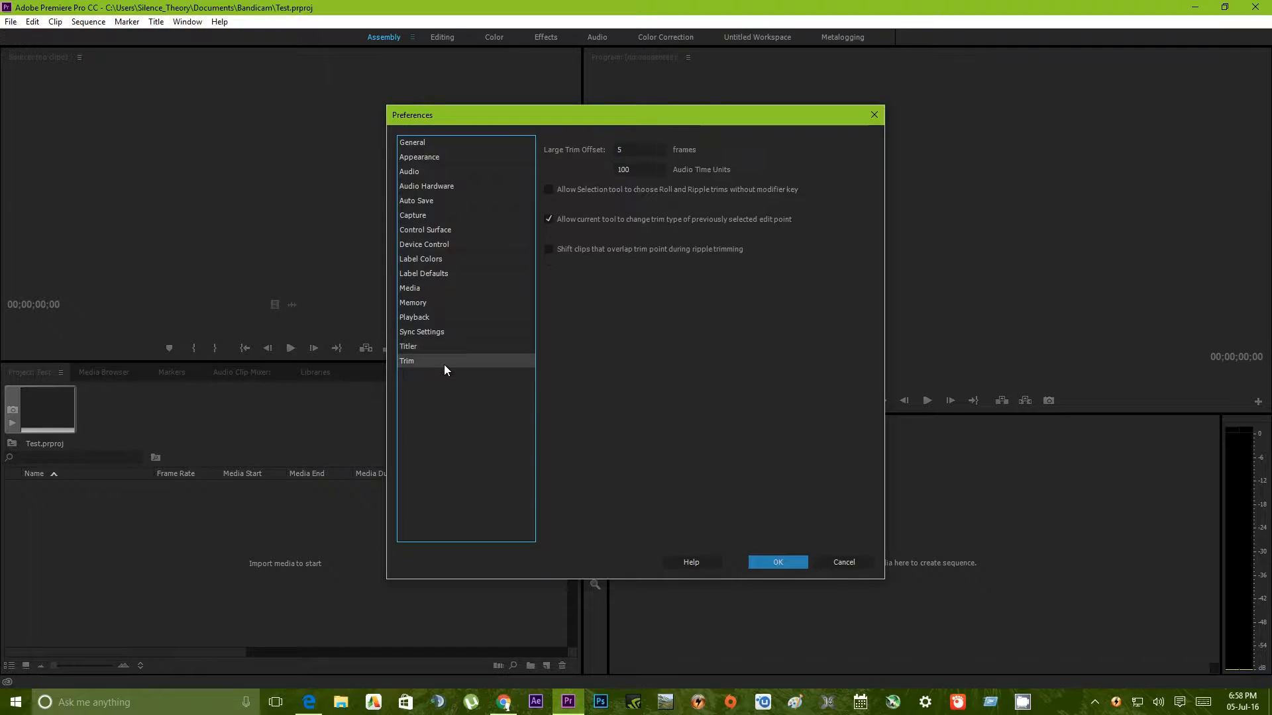
{"action": "left_click", "coordinate": [460, 146]}
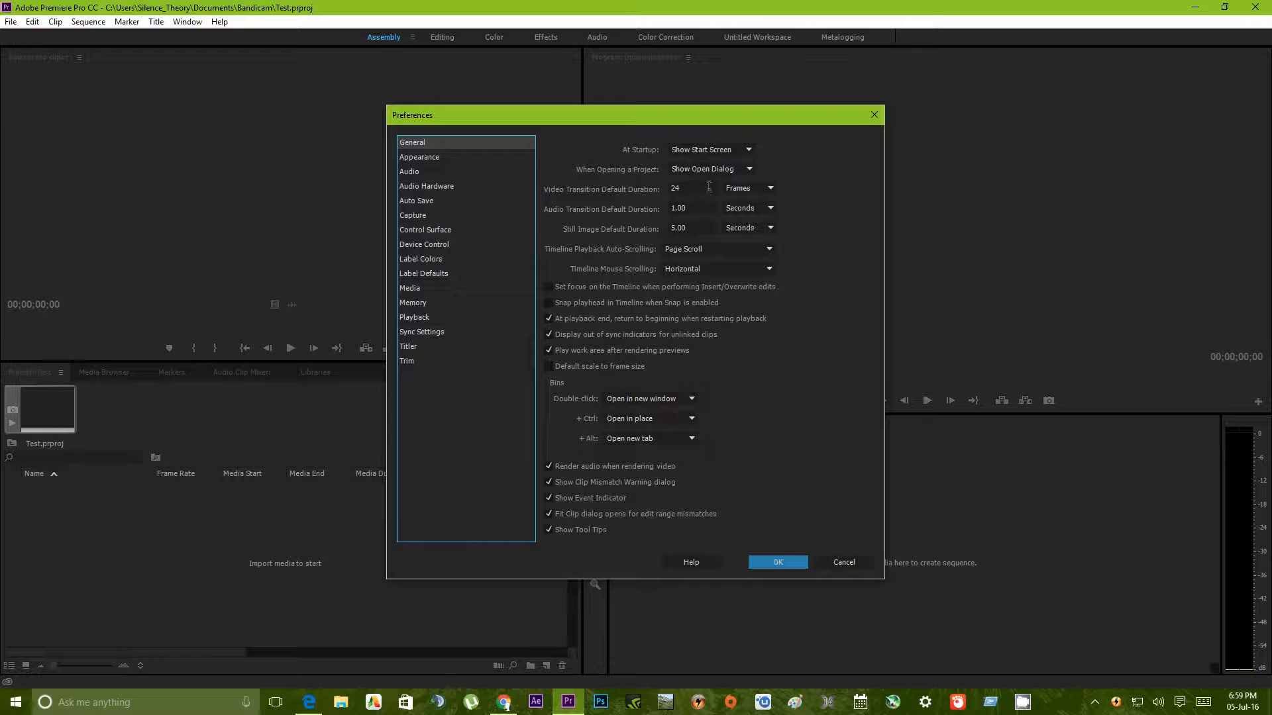
Step: Set the Video Transition Default Duration to 30 frames in the General preferences
{"action": "left_click", "coordinate": [678, 188]}
{"action": "left_click_drag", "start_coordinate": [678, 188], "coordinate": [659, 187]}
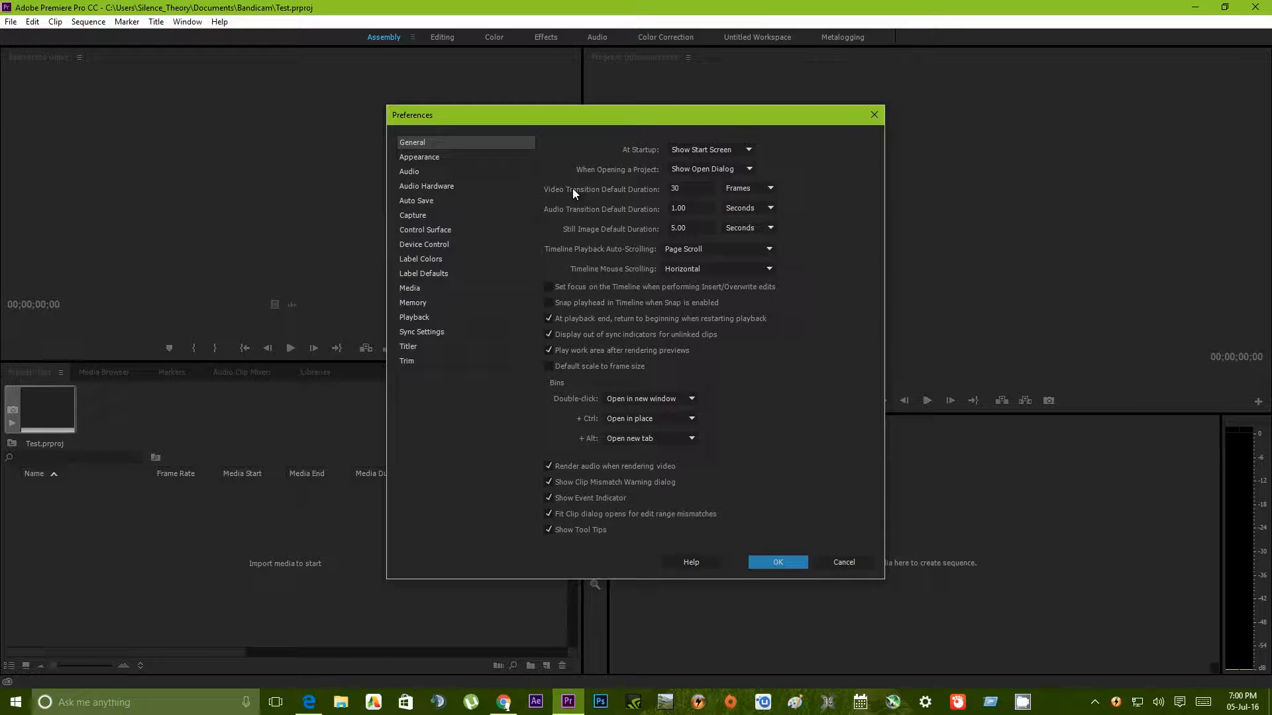
Step: Try a different unit for the Still Image Default Duration and return it to Seconds
{"action": "left_click", "coordinate": [698, 227]}
{"action": "left_click_drag", "start_coordinate": [692, 228], "coordinate": [669, 227]}
{"action": "left_click", "coordinate": [694, 227]}
{"action": "left_click", "coordinate": [746, 229]}
{"action": "left_click", "coordinate": [767, 243]}
{"action": "left_click", "coordinate": [740, 232]}
{"action": "left_click", "coordinate": [756, 257]}
{"action": "left_click", "coordinate": [694, 227]}
{"action": "left_click", "coordinate": [735, 360]}
Step: Review the Appearance, Audio and Audio Hardware preferences, keeping the interface brightness at its darkest
{"action": "left_click", "coordinate": [448, 157]}
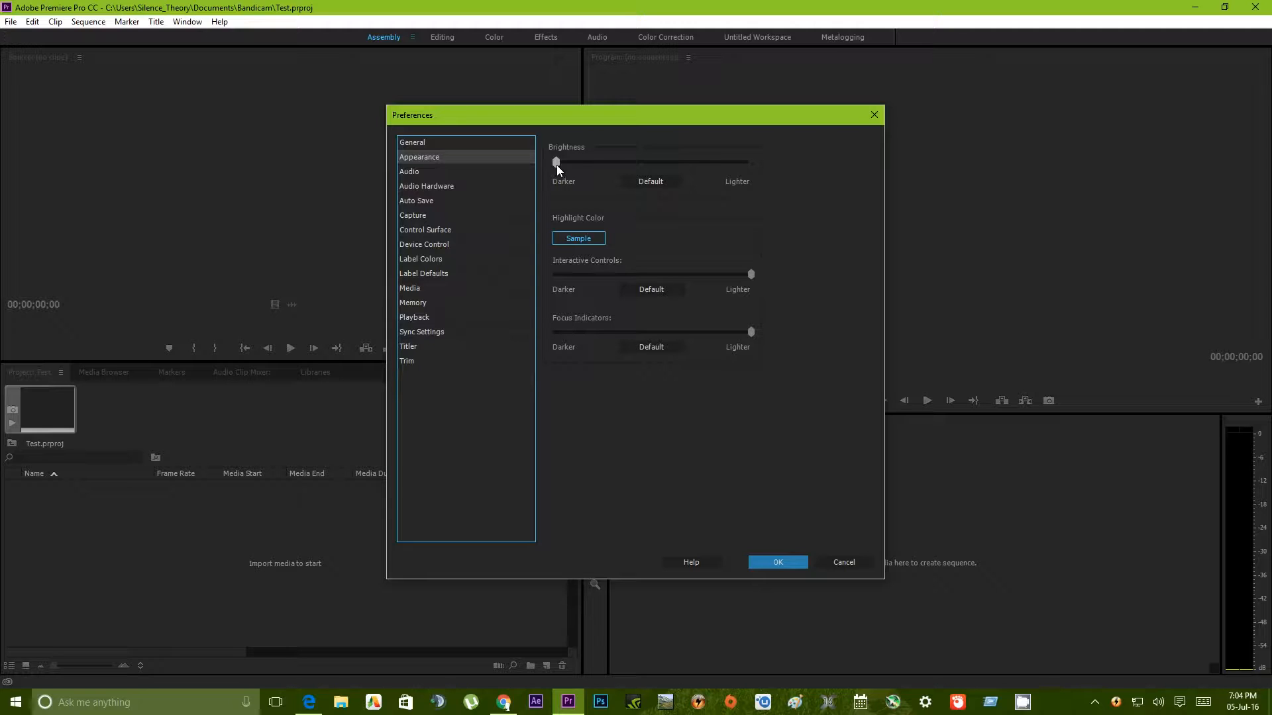
{"action": "mouse_move", "coordinate": [557, 165]}
{"action": "left_mouse_down"}
{"action": "mouse_move", "coordinate": [754, 163]}
{"action": "mouse_move", "coordinate": [555, 170]}
{"action": "left_mouse_up"}
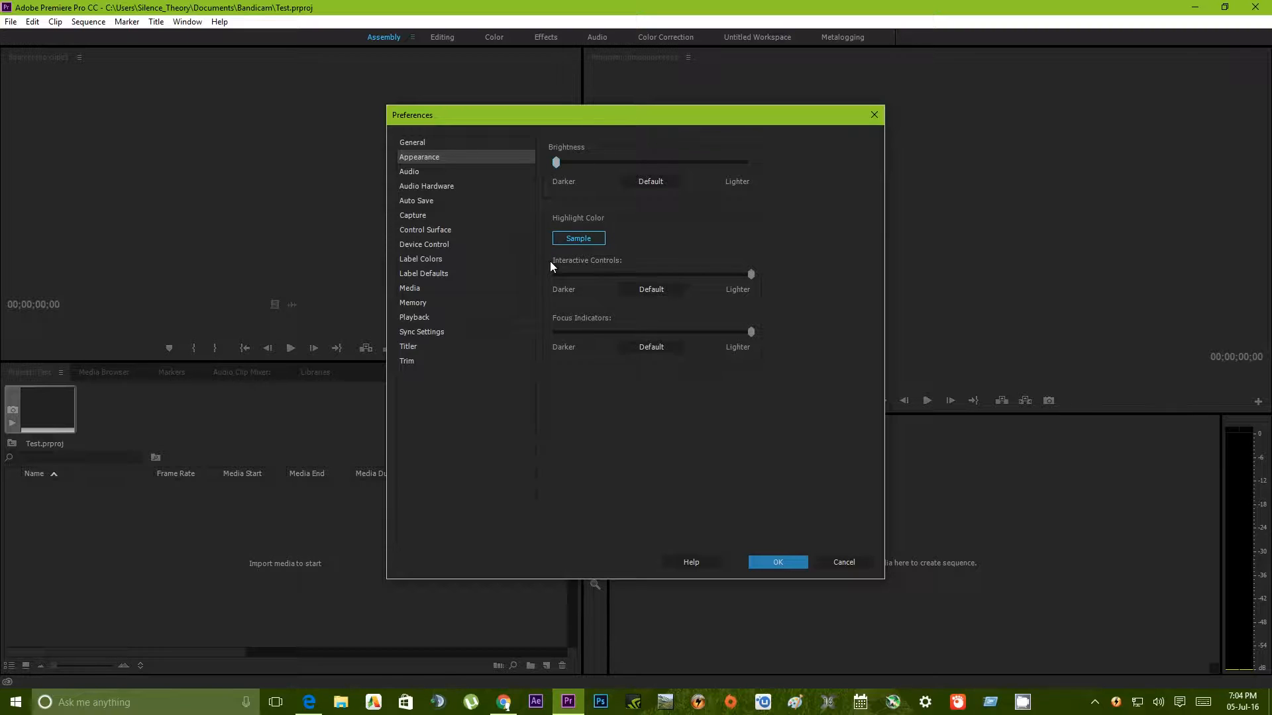
{"action": "left_click", "coordinate": [428, 168]}
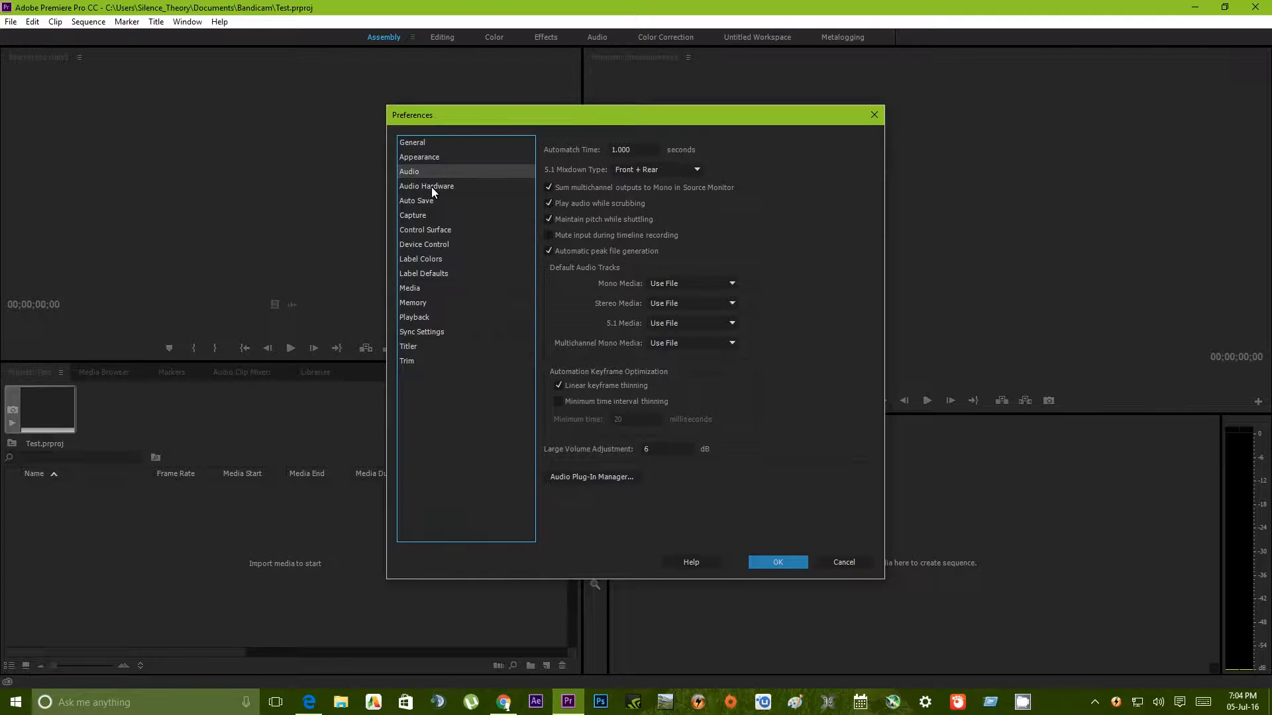
{"action": "left_click", "coordinate": [431, 187]}
{"action": "left_click", "coordinate": [431, 172]}
{"action": "left_click", "coordinate": [471, 185]}
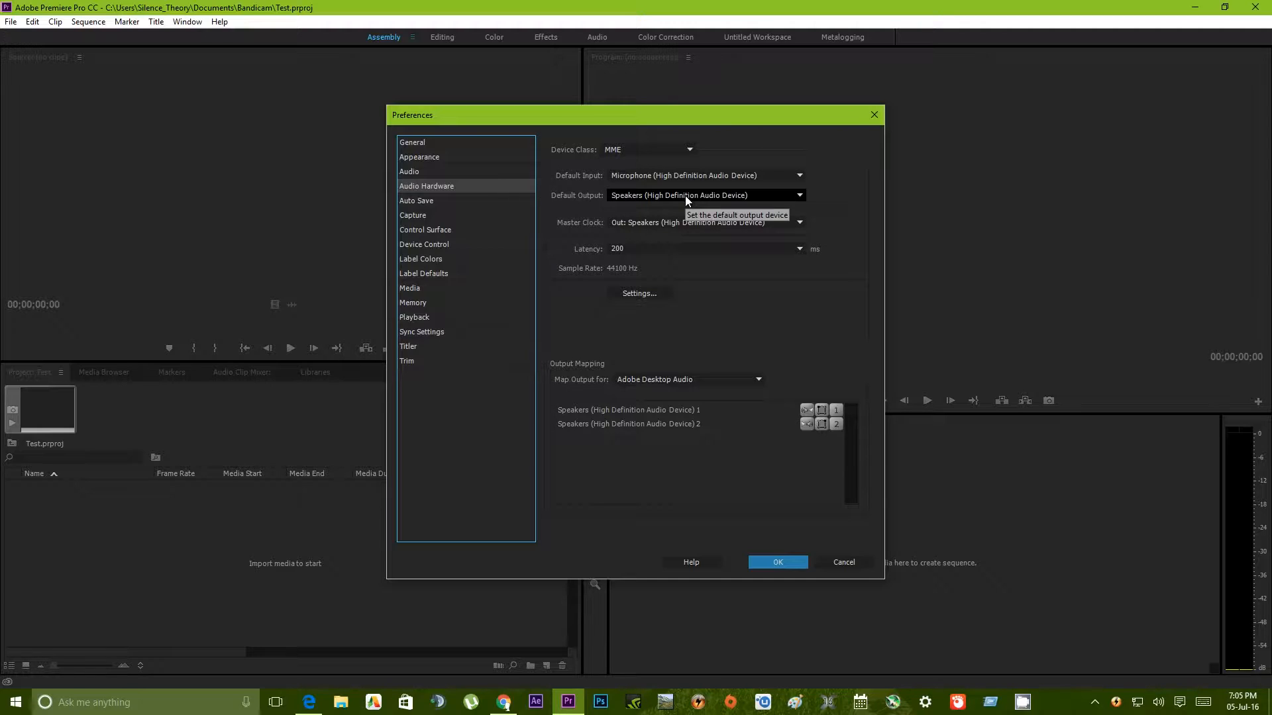
Step: Try an automatic save interval of 30 minutes in the Auto Save preferences
{"action": "left_click", "coordinate": [452, 202]}
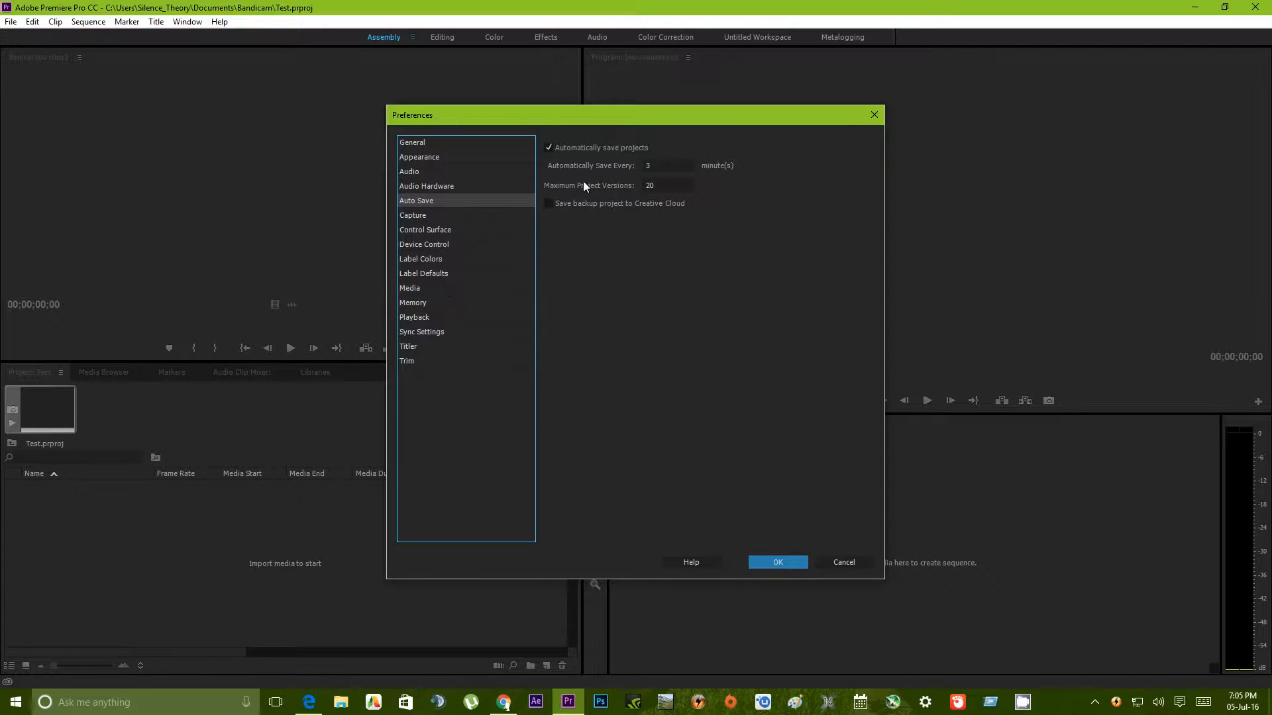
{"action": "left_click", "coordinate": [650, 166]}
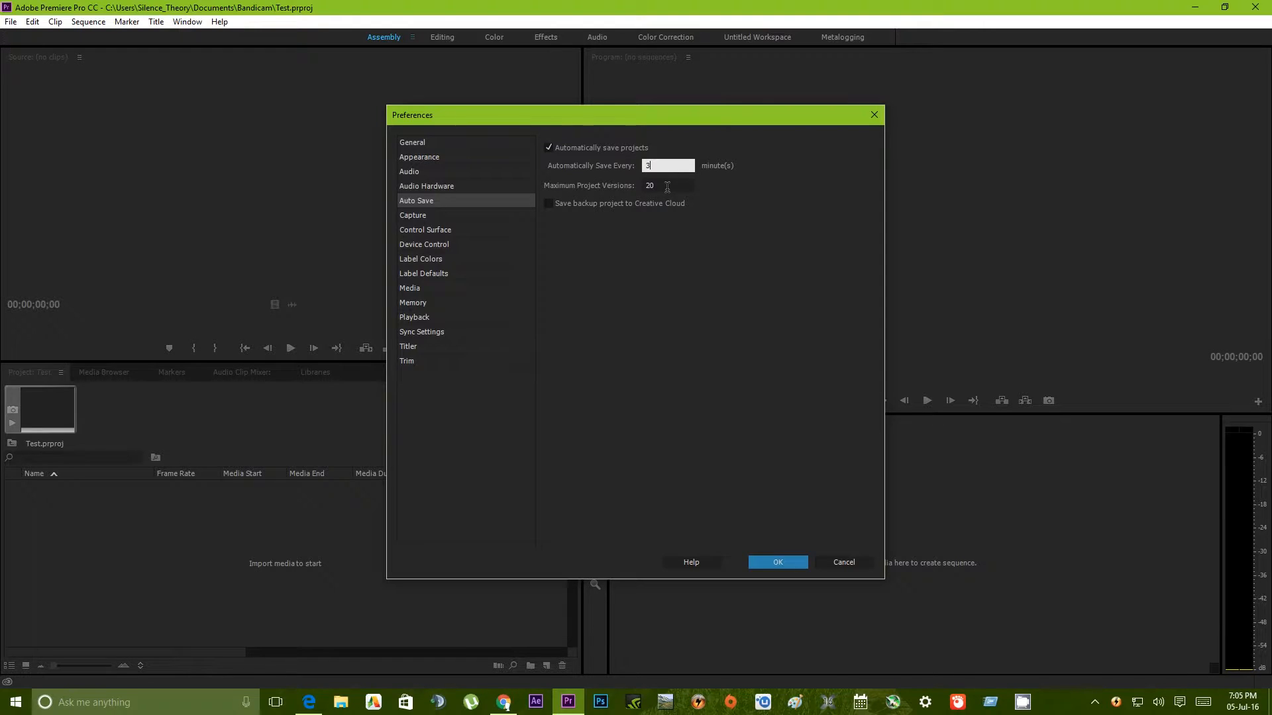
{"action": "double_click", "coordinate": [654, 185]}
{"action": "left_click", "coordinate": [657, 184]}
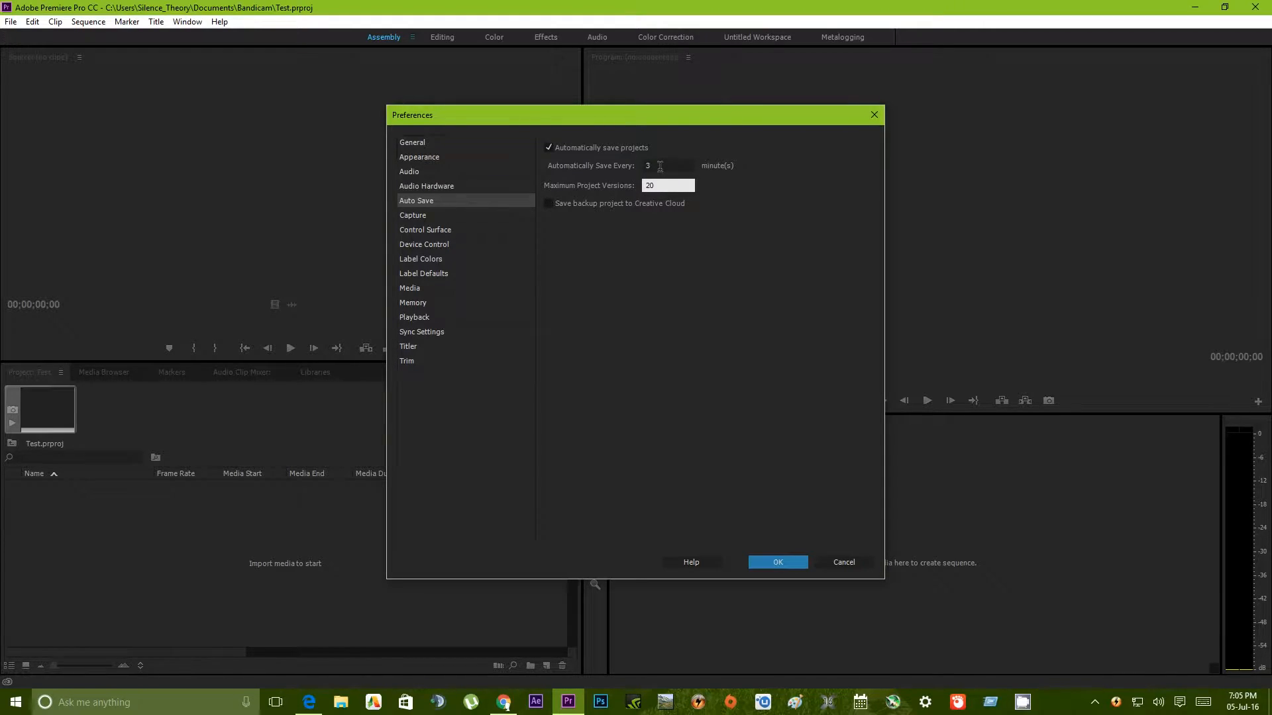
{"action": "left_click", "coordinate": [659, 166]}
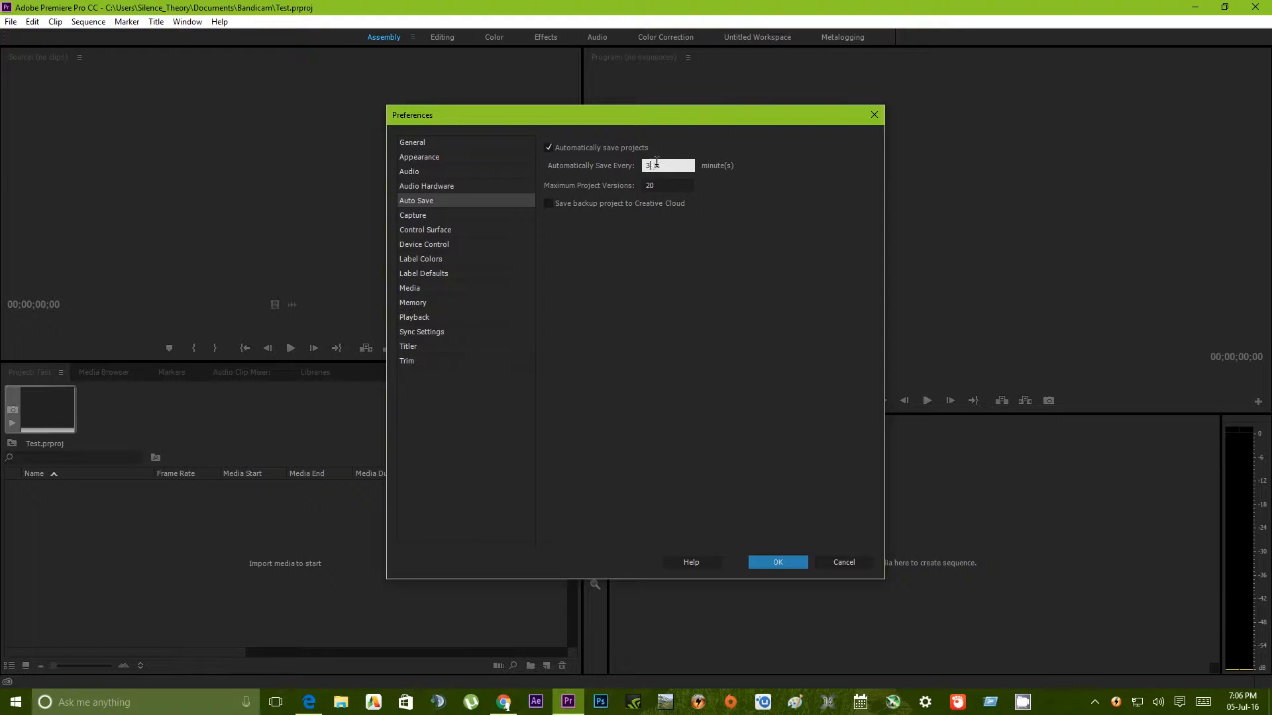
{"action": "left_click_drag", "start_coordinate": [664, 164], "coordinate": [642, 167]}
{"action": "left_click", "coordinate": [655, 164]}
{"action": "type", "text": "30"}
{"action": "left_click", "coordinate": [667, 184]}
{"action": "left_click", "coordinate": [669, 167]}
Step: Check the maximum number of project versions in the Auto Save preferences
{"action": "left_click", "coordinate": [666, 185]}
{"action": "mouse_move", "coordinate": [665, 185]}
{"action": "left_mouse_down"}
{"action": "mouse_move", "coordinate": [639, 185]}
{"action": "mouse_move", "coordinate": [659, 186]}
{"action": "left_mouse_up"}
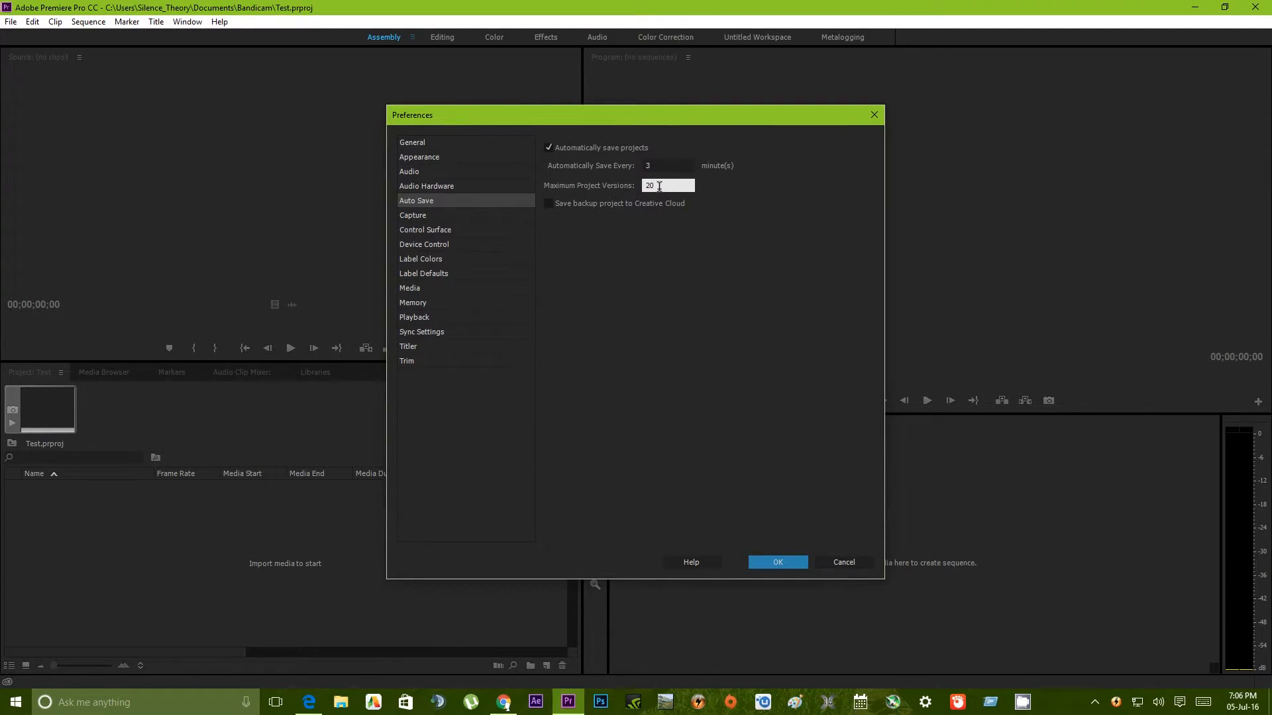
{"action": "double_click", "coordinate": [663, 185]}
{"action": "mouse_move", "coordinate": [664, 186]}
{"action": "left_mouse_down"}
{"action": "mouse_move", "coordinate": [644, 186]}
{"action": "mouse_move", "coordinate": [674, 181]}
{"action": "left_mouse_up"}
Step: Review the Capture, Control Surface and Device Control preferences, including the available device choices
{"action": "left_click", "coordinate": [471, 215]}
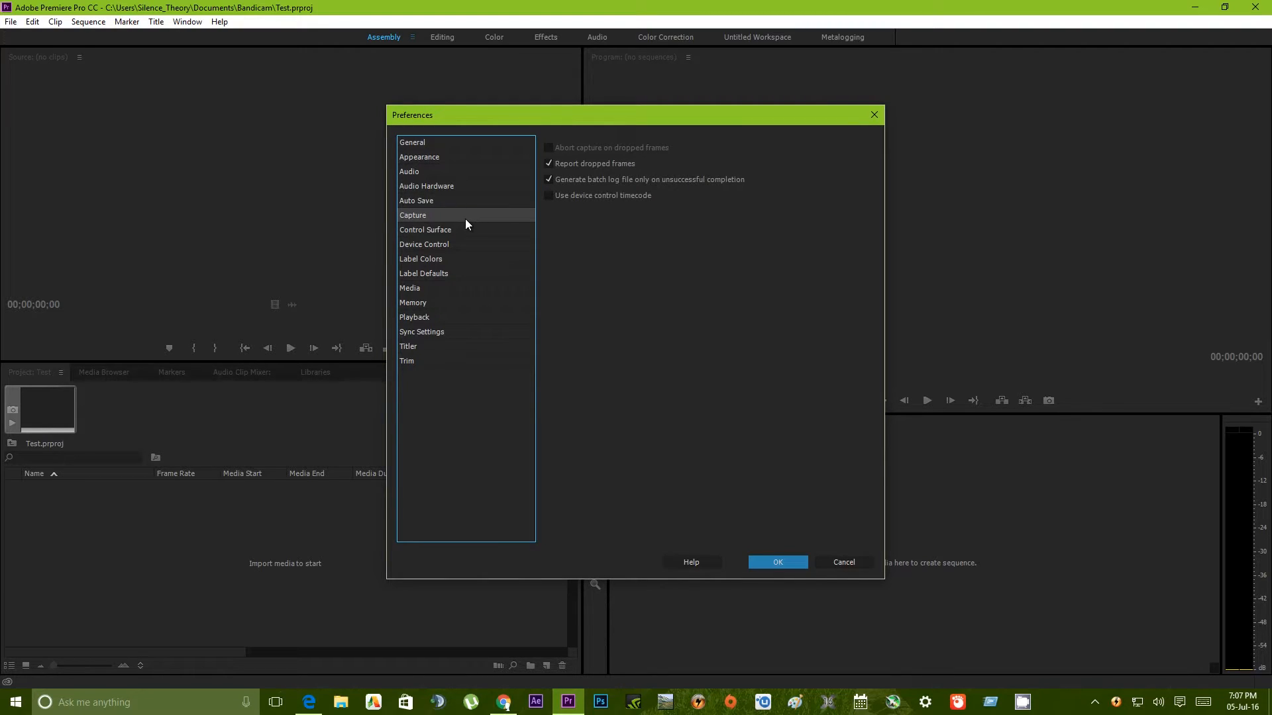
{"action": "left_click", "coordinate": [457, 242]}
{"action": "left_click", "coordinate": [460, 230]}
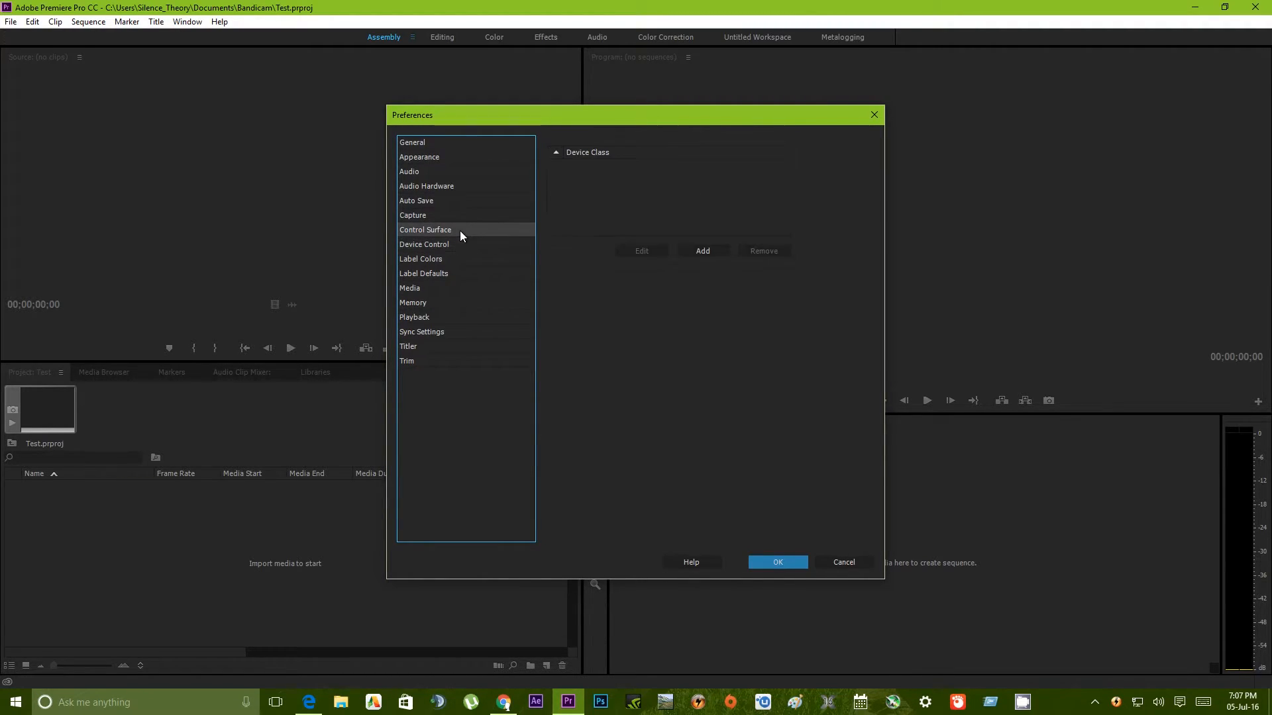
{"action": "left_click", "coordinate": [462, 218]}
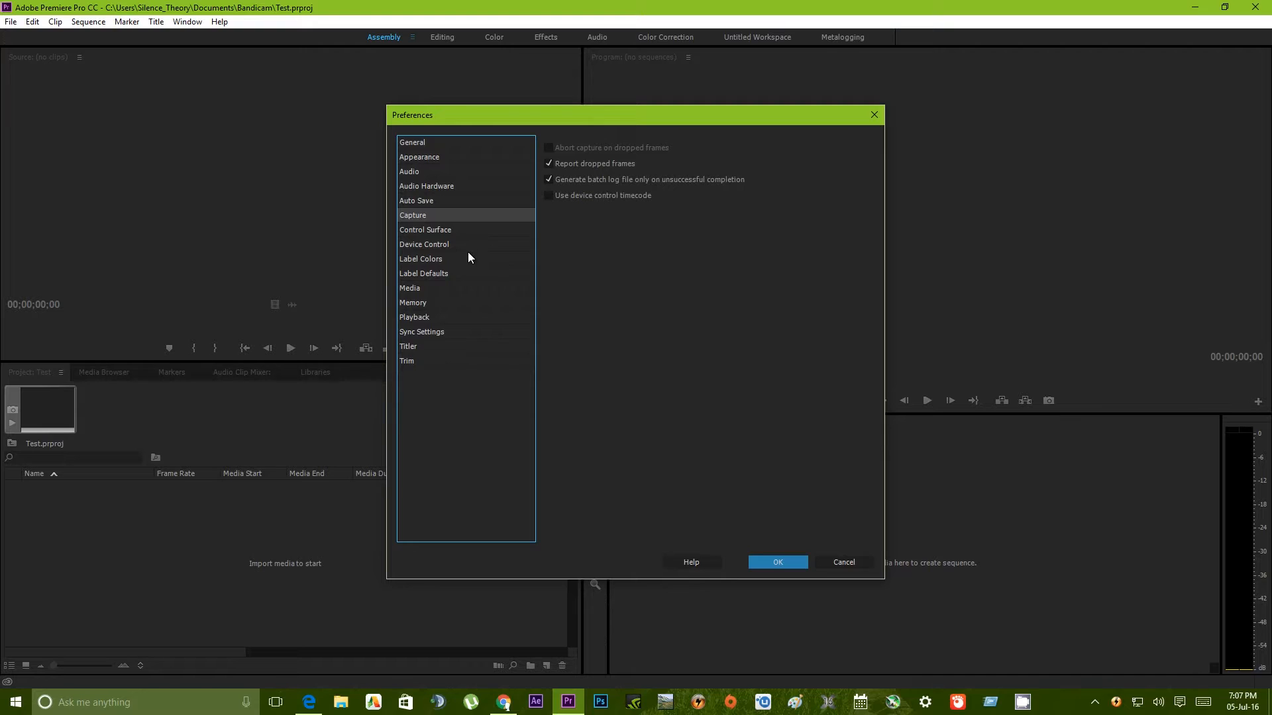
{"action": "left_click", "coordinate": [459, 244]}
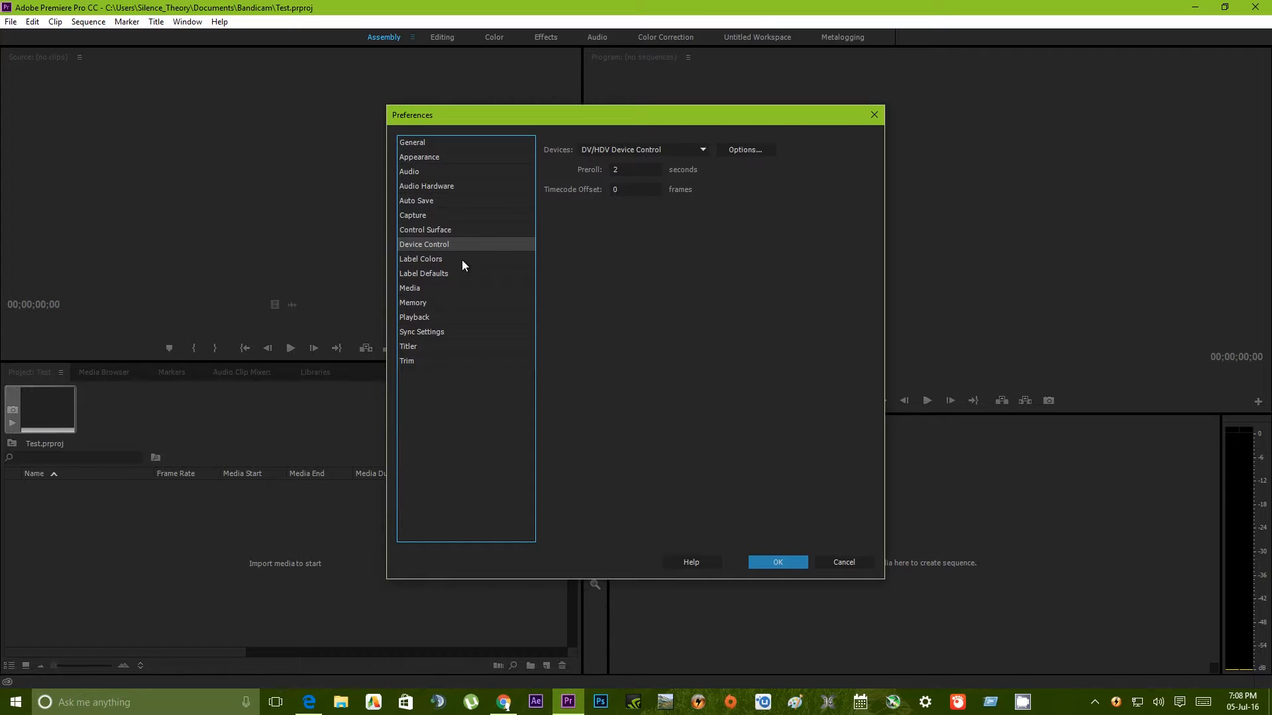
{"action": "left_click", "coordinate": [648, 148]}
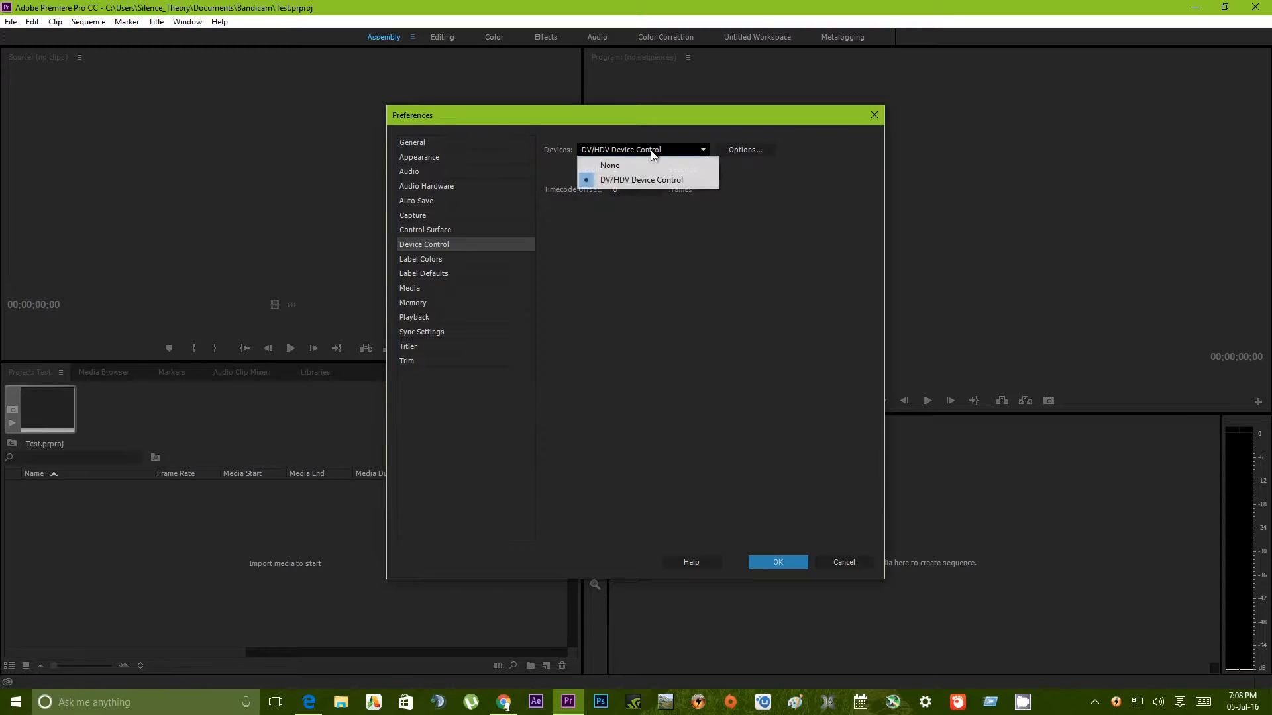
{"action": "left_click", "coordinate": [658, 148]}
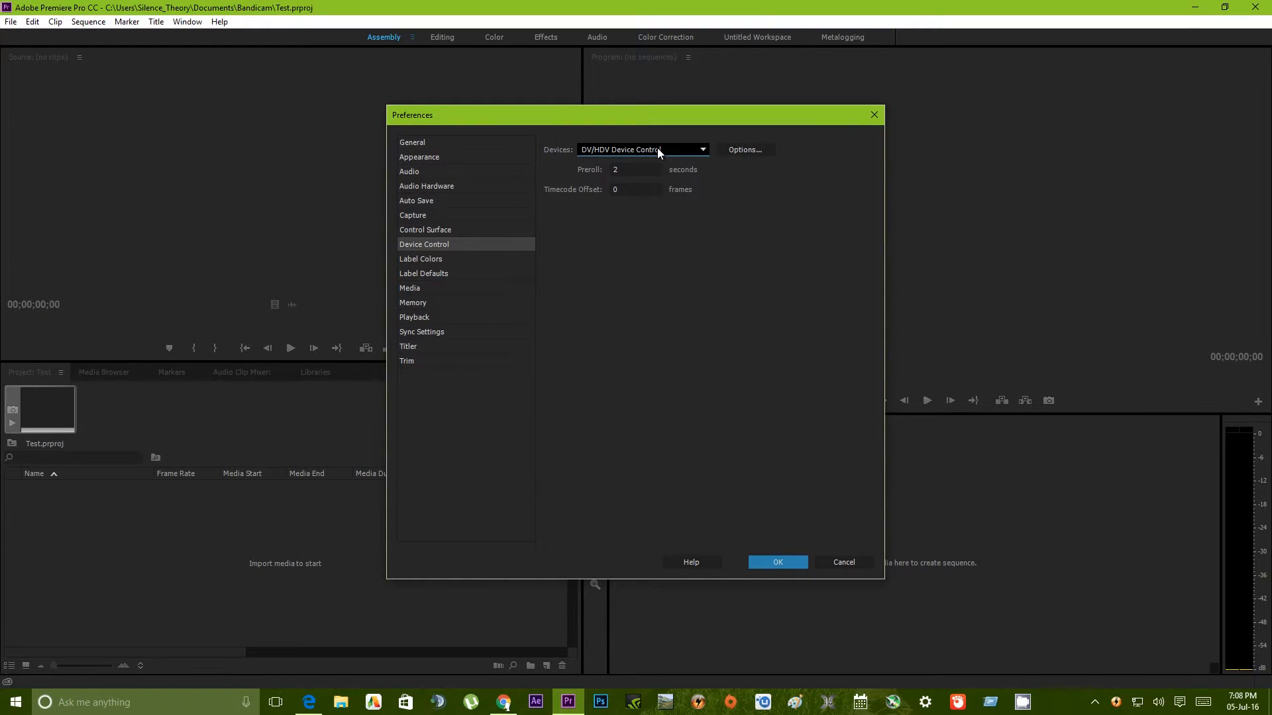
Step: Review the Label Colors and Label Defaults preferences
{"action": "left_click", "coordinate": [452, 261]}
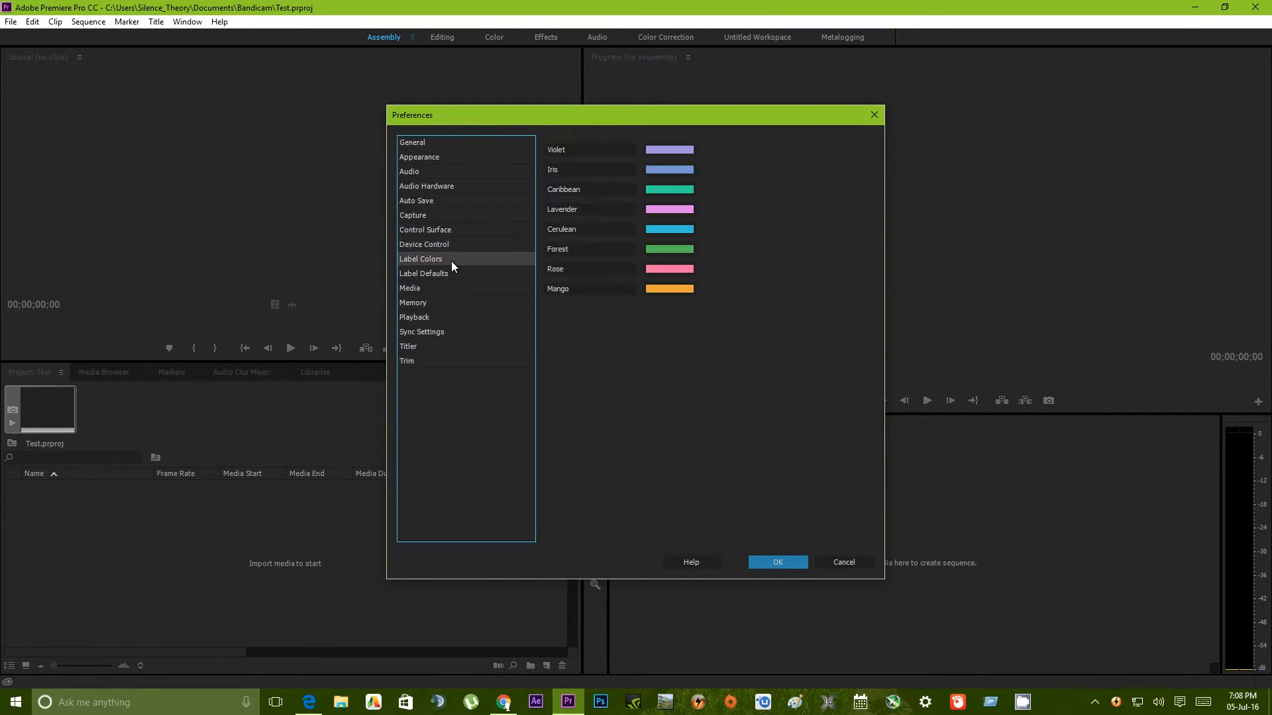
{"action": "left_click", "coordinate": [453, 268]}
{"action": "left_click", "coordinate": [459, 260]}
{"action": "left_click", "coordinate": [450, 272]}
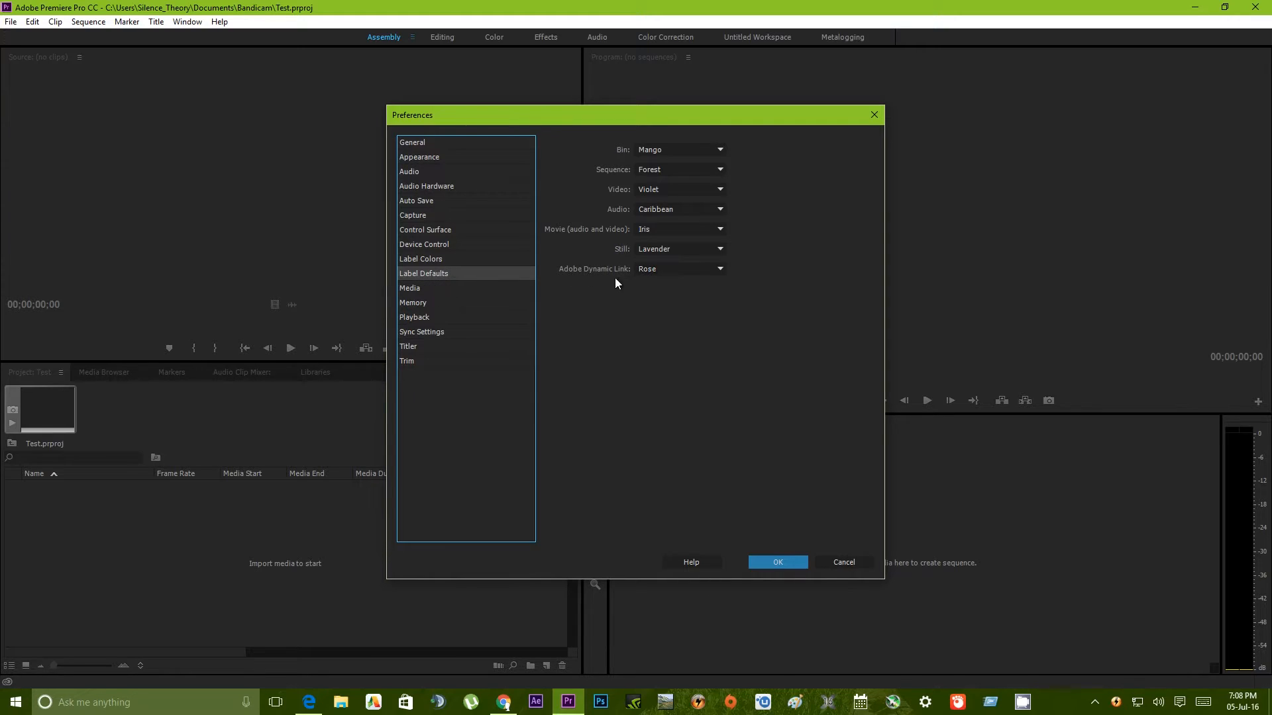
Step: Clean the media cache database from the Media preferences
{"action": "left_click", "coordinate": [447, 289]}
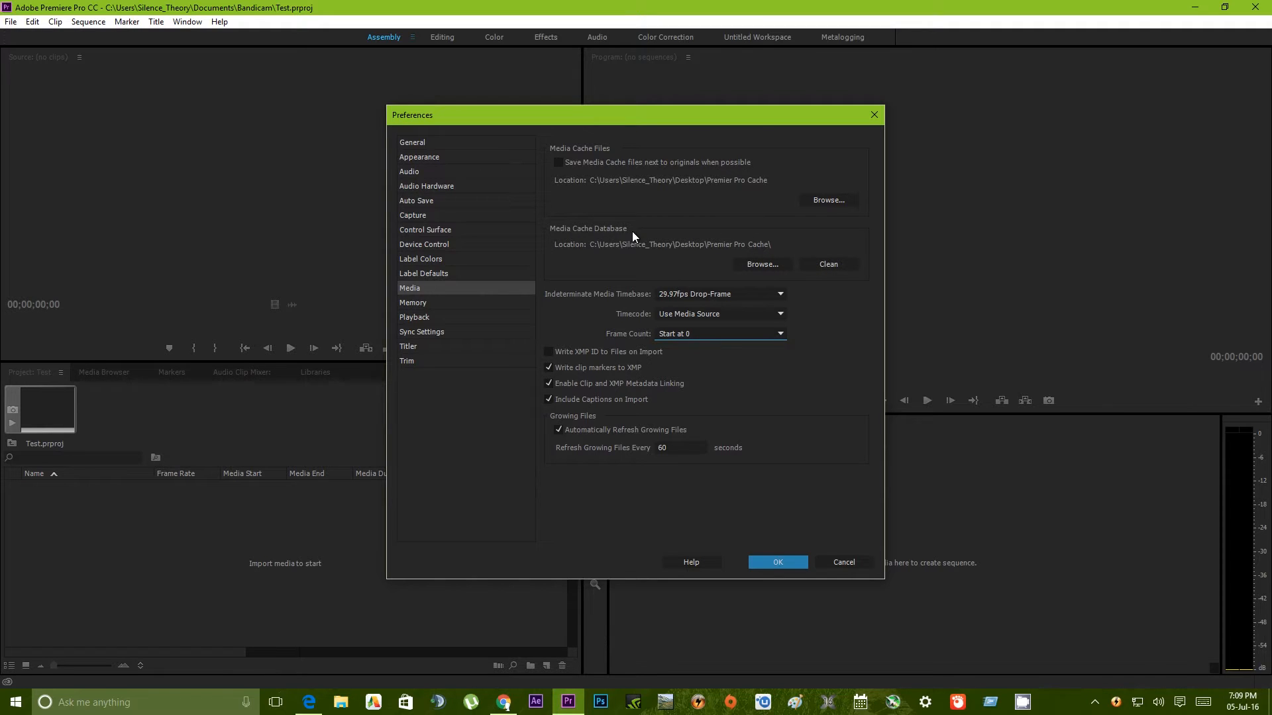
{"action": "left_click", "coordinate": [829, 265]}
Step: Review the Memory preferences, including the rendering optimization choices and the RAM reserved for other applications
{"action": "left_click", "coordinate": [435, 302]}
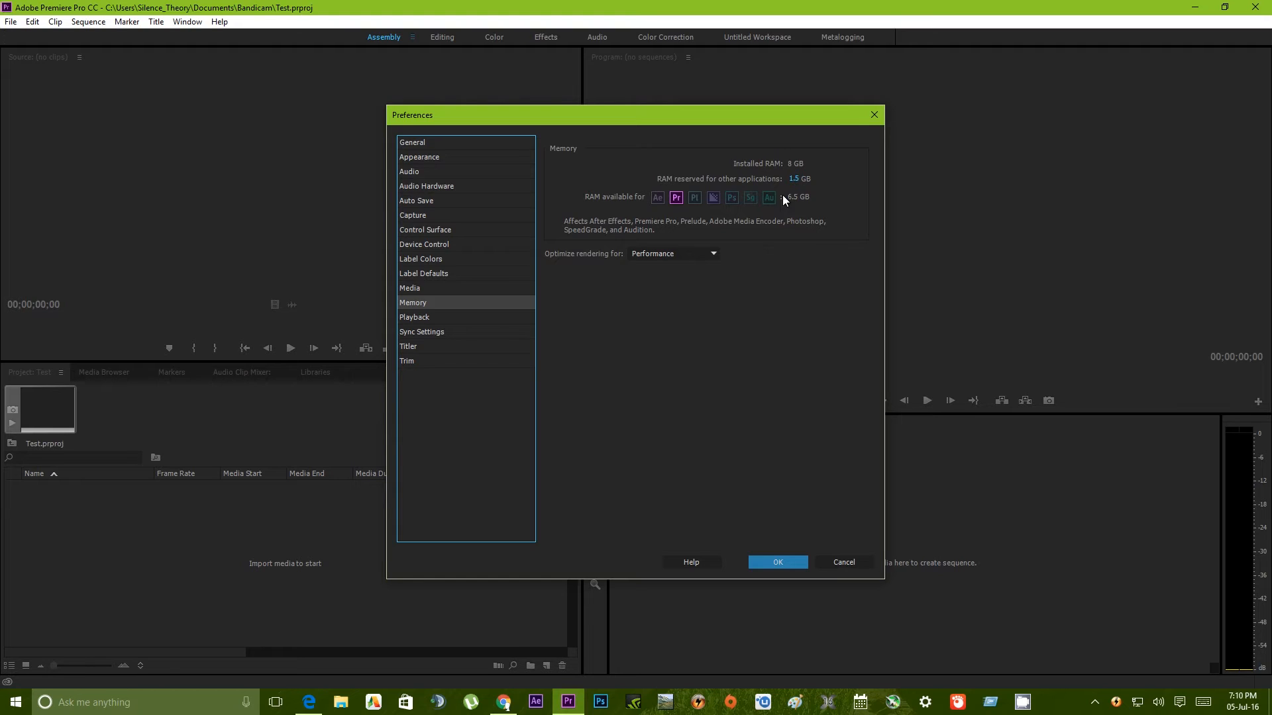
{"action": "left_click", "coordinate": [670, 255]}
{"action": "left_click", "coordinate": [682, 270]}
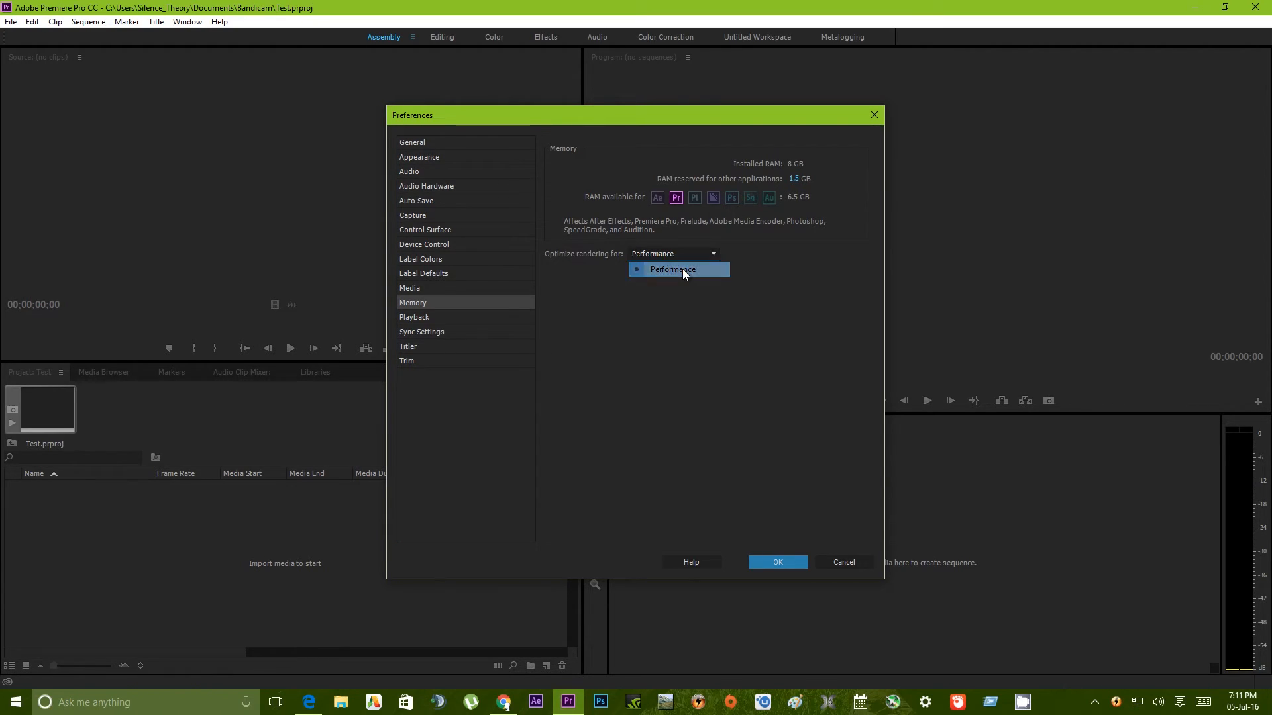
{"action": "left_click", "coordinate": [793, 179]}
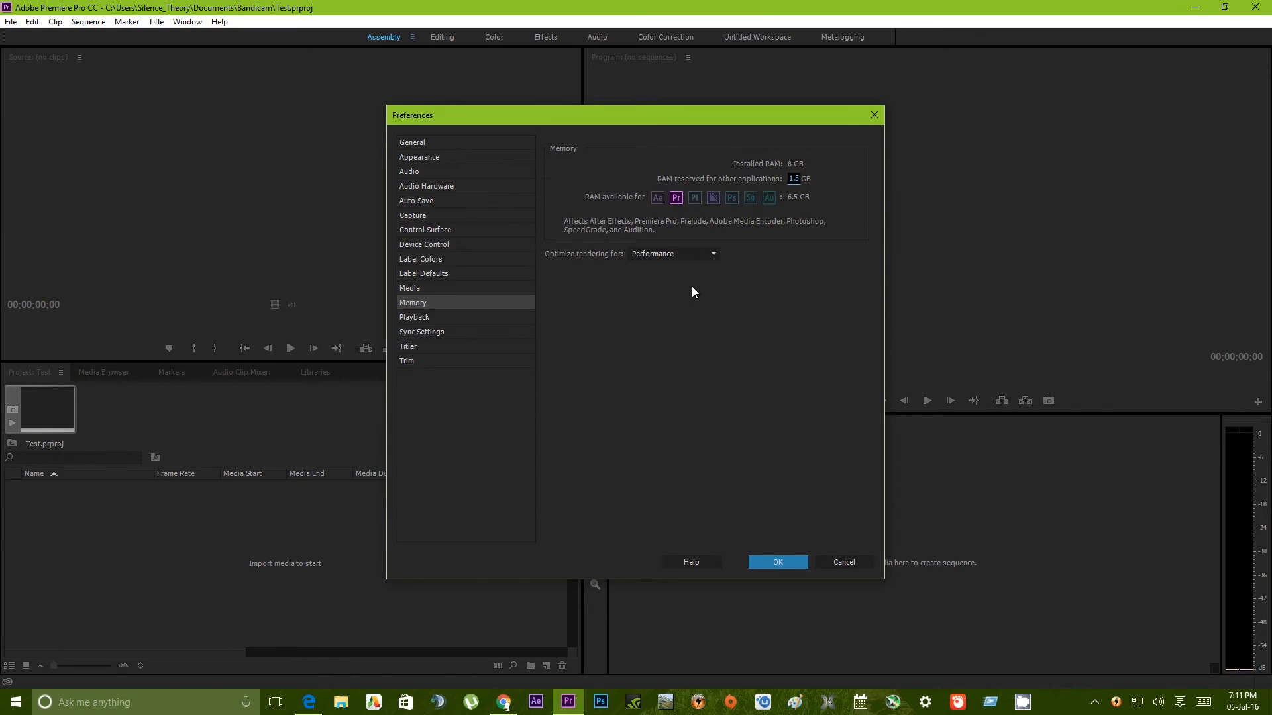
Step: Check the Playback, Sync Settings, Titler and Trim preferences and accept the preference settings
{"action": "left_click", "coordinate": [448, 322]}
{"action": "left_click", "coordinate": [456, 332]}
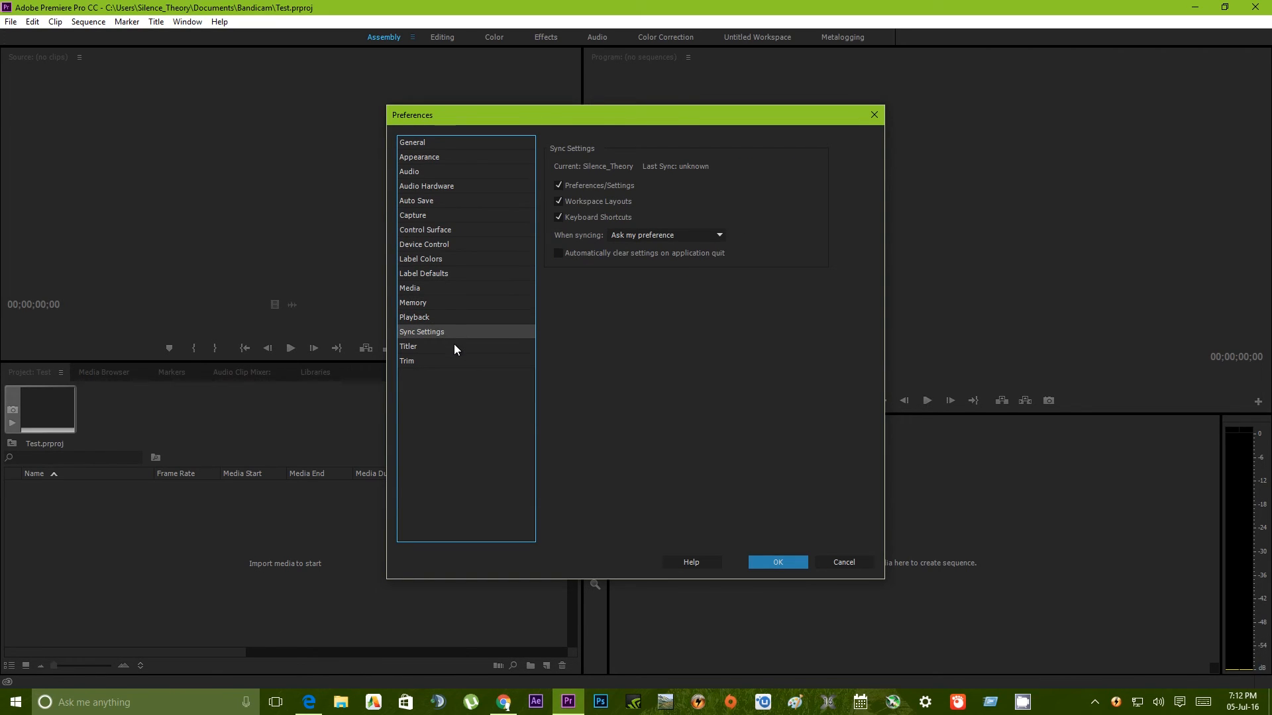
{"action": "left_click", "coordinate": [455, 345]}
{"action": "left_click", "coordinate": [455, 362]}
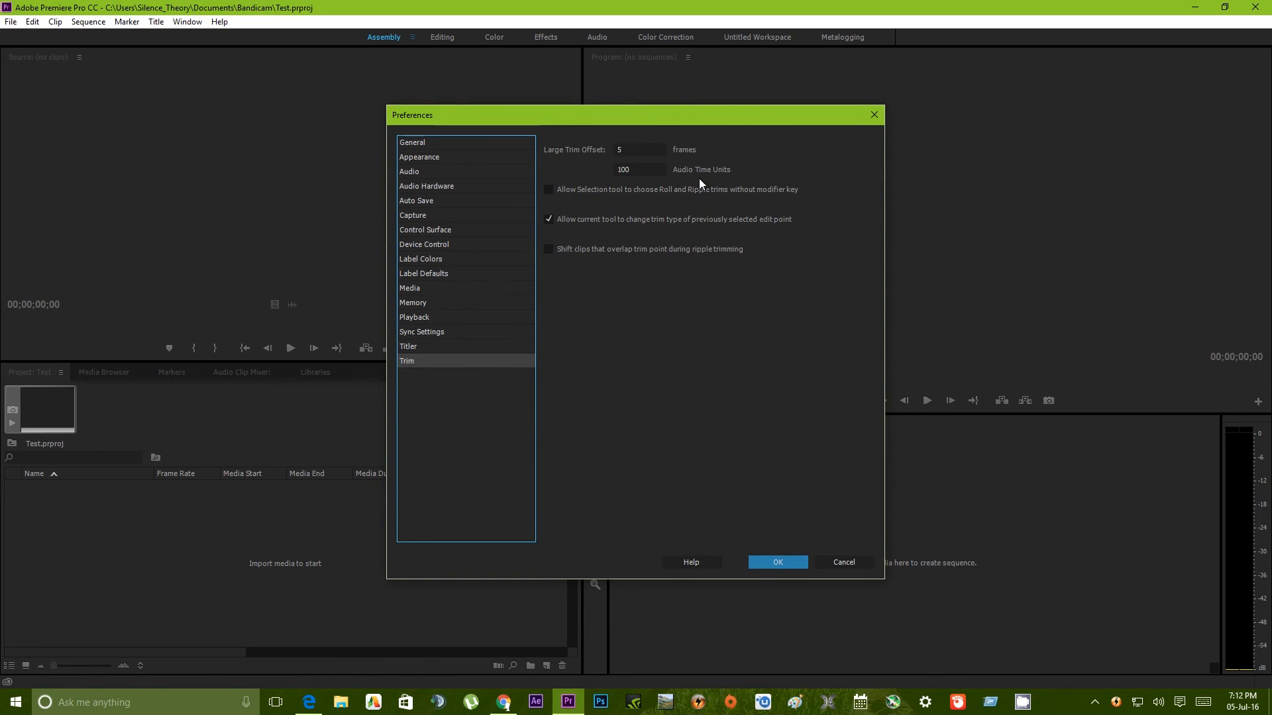
{"action": "left_click", "coordinate": [779, 562]}
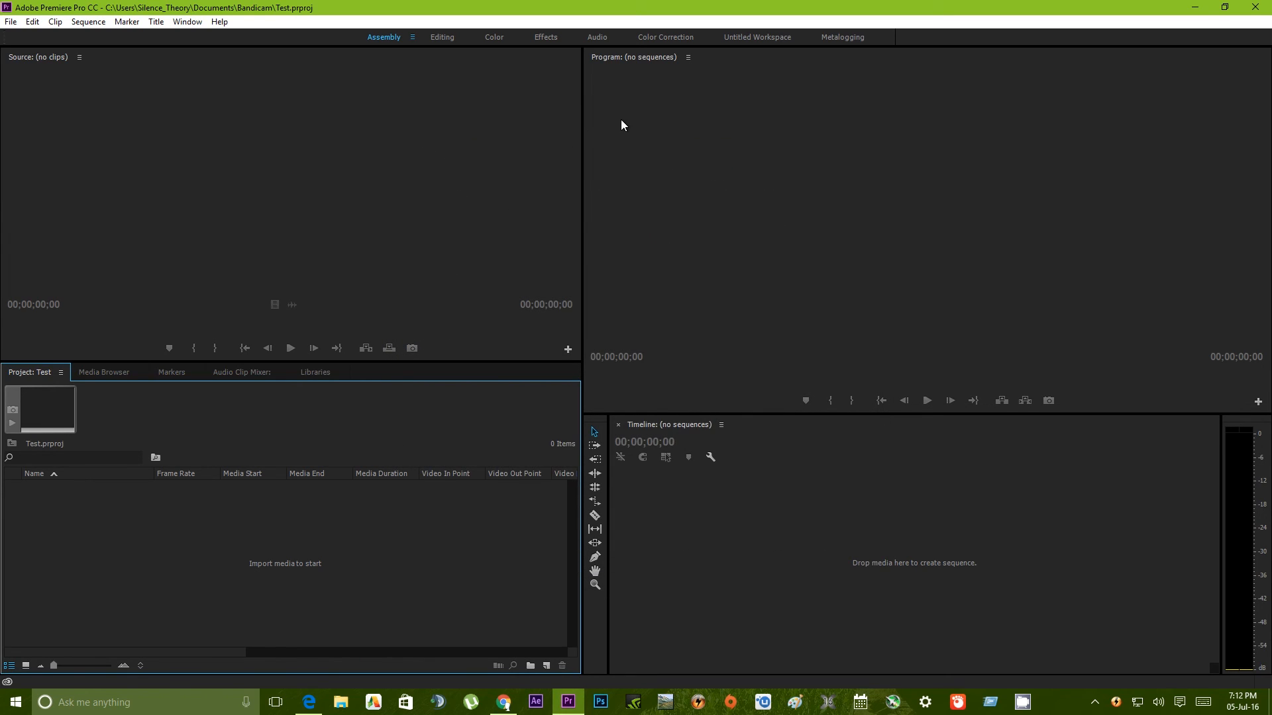